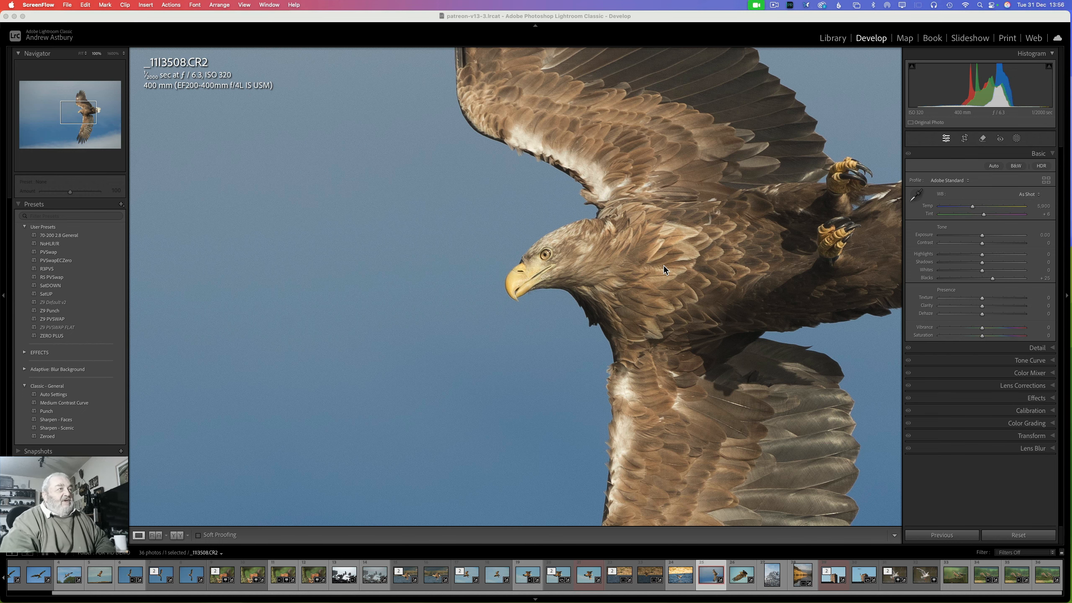
Examine the eagle in _11I3508.CR2 at full-image and 100% views, and its beak at 1600% and 800% magnification.
{"action": "scroll", "coordinate": [605, 276], "scroll_direction": "down", "scroll_amount": 2}
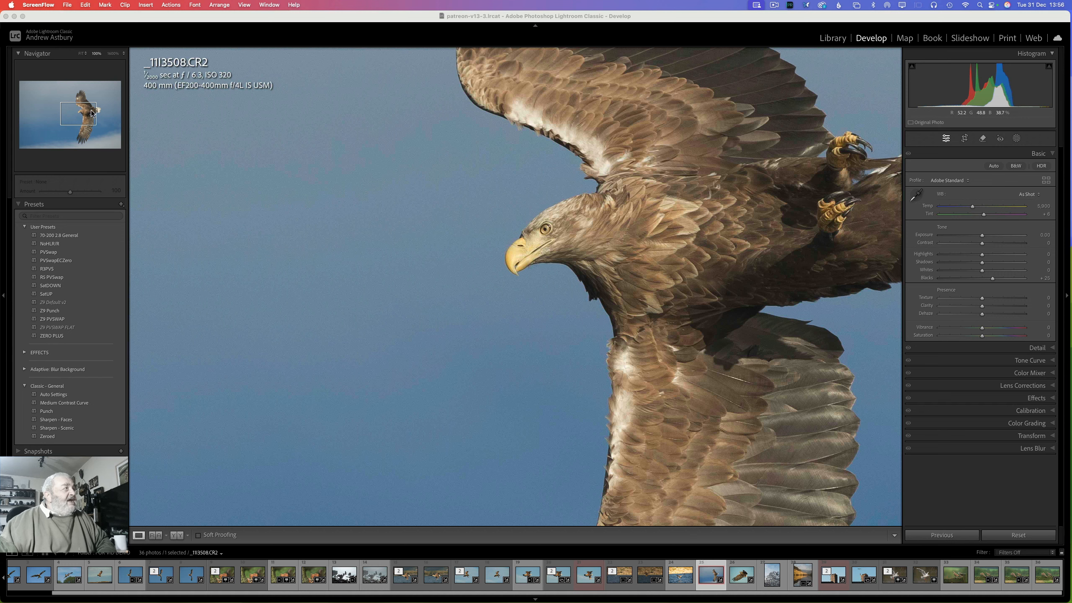
{"action": "left_click", "coordinate": [81, 53]}
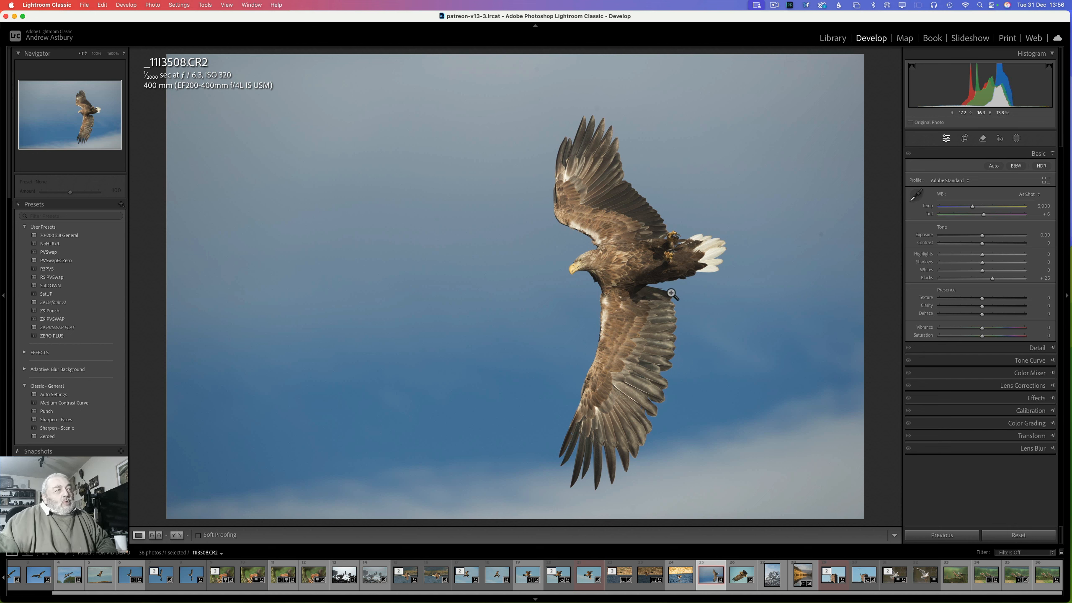
{"action": "left_click", "coordinate": [601, 269]}
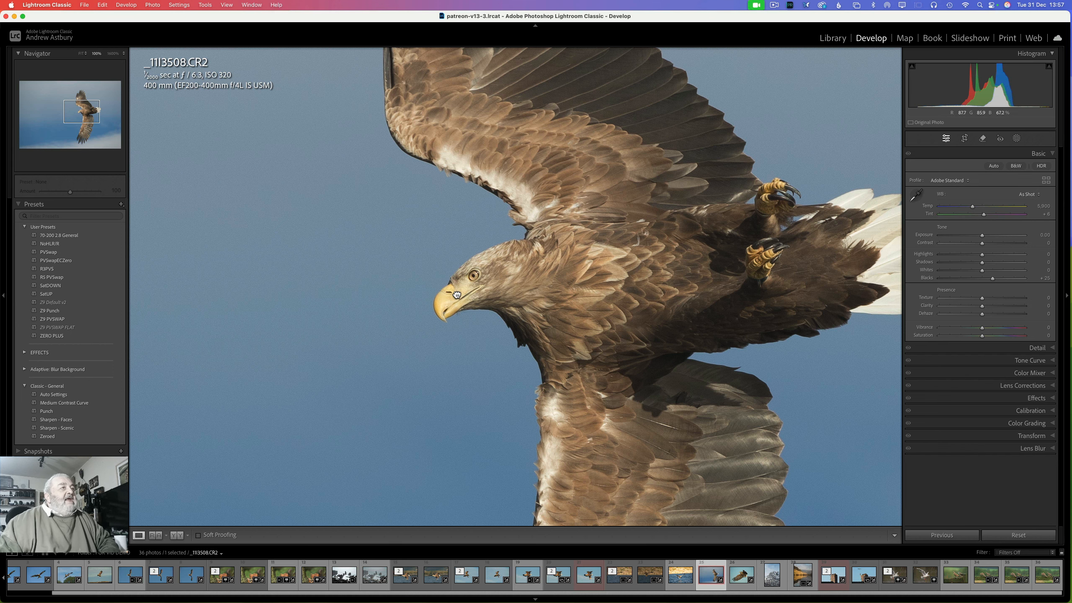
{"action": "mouse_move", "coordinate": [457, 295]}
{"action": "left_mouse_down"}
{"action": "mouse_move", "coordinate": [500, 291]}
{"action": "mouse_move", "coordinate": [456, 296]}
{"action": "left_mouse_up"}
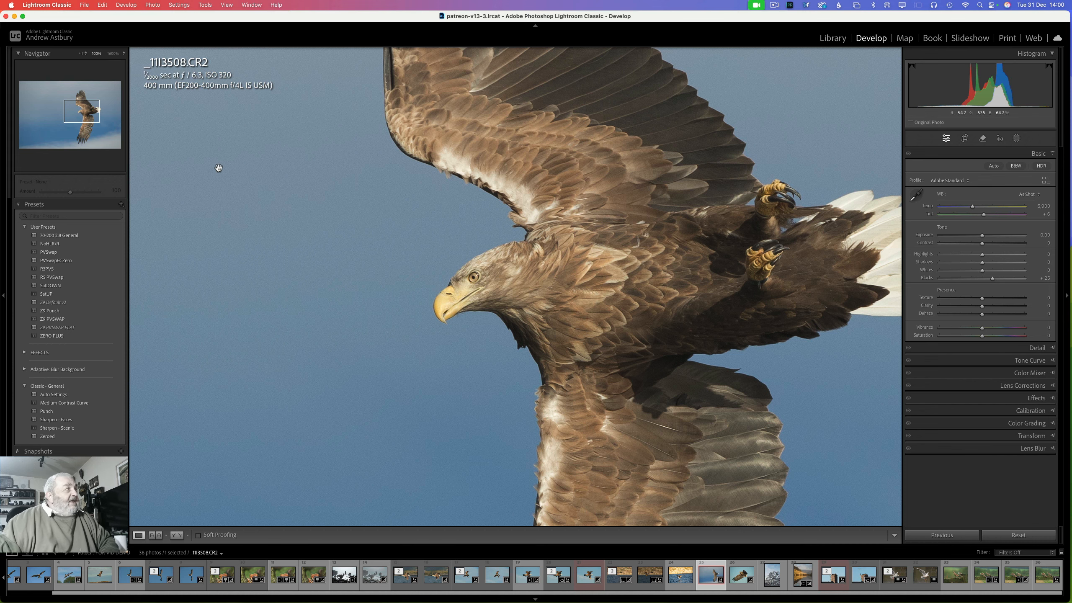
{"action": "left_click", "coordinate": [112, 54]}
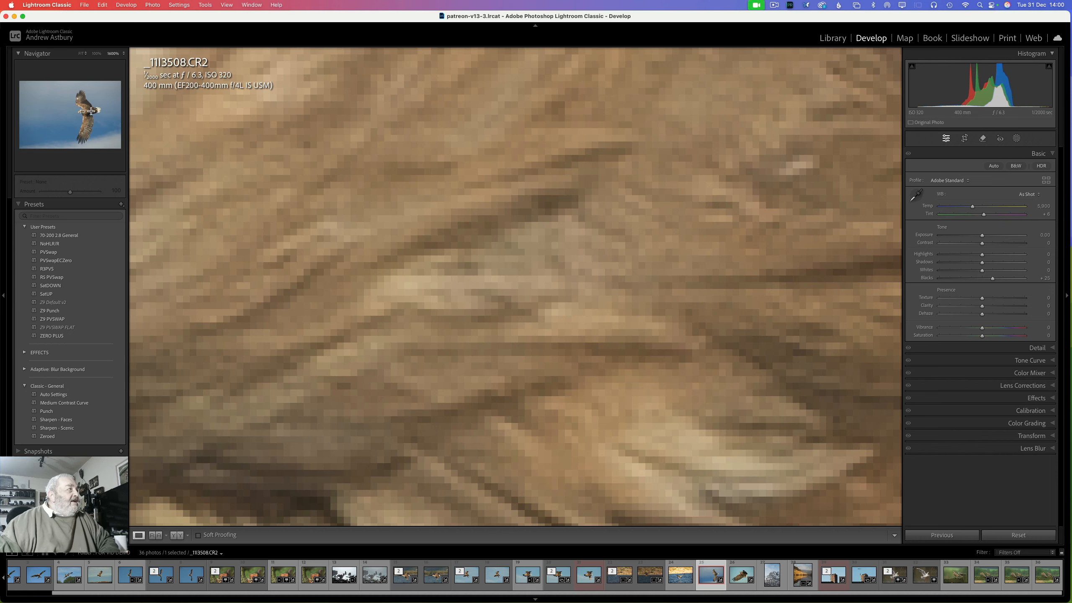
{"action": "left_click", "coordinate": [80, 111]}
{"action": "left_click_drag", "start_coordinate": [80, 111], "coordinate": [78, 111]}
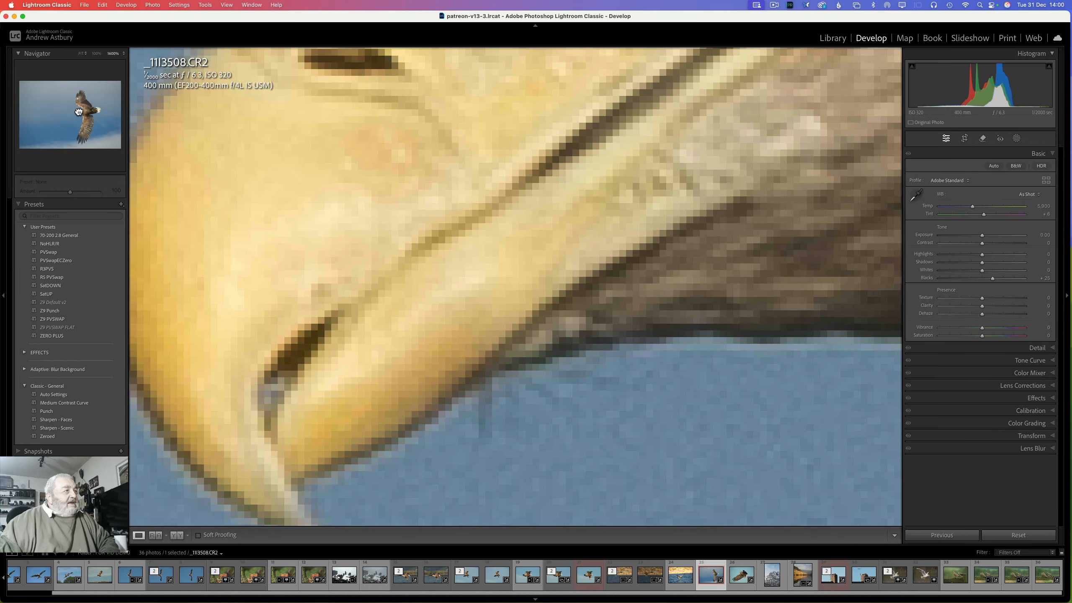
{"action": "left_click", "coordinate": [121, 53]}
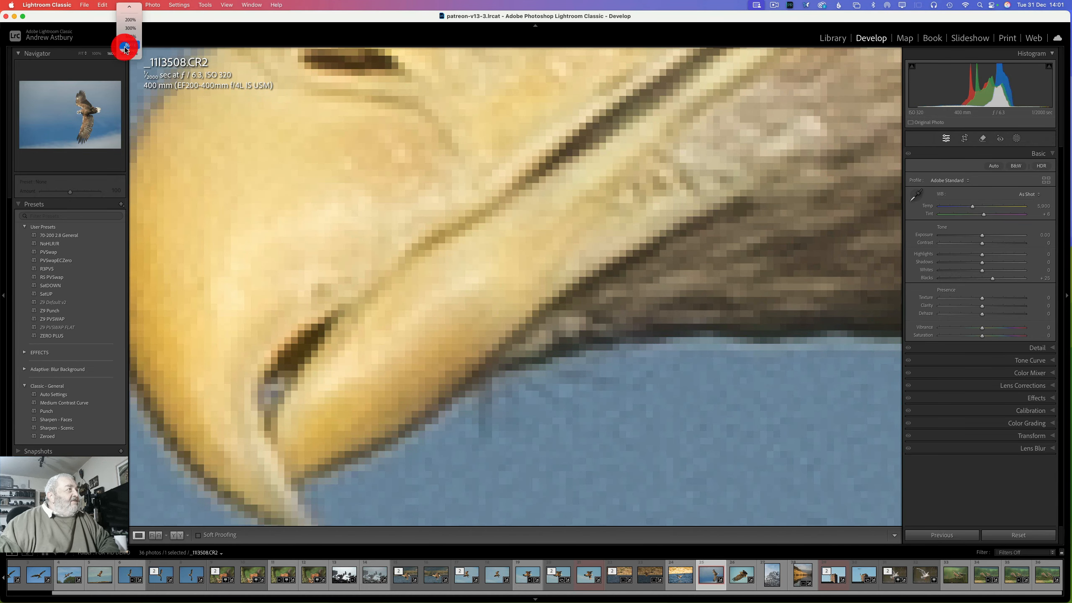
{"action": "left_click", "coordinate": [125, 50]}
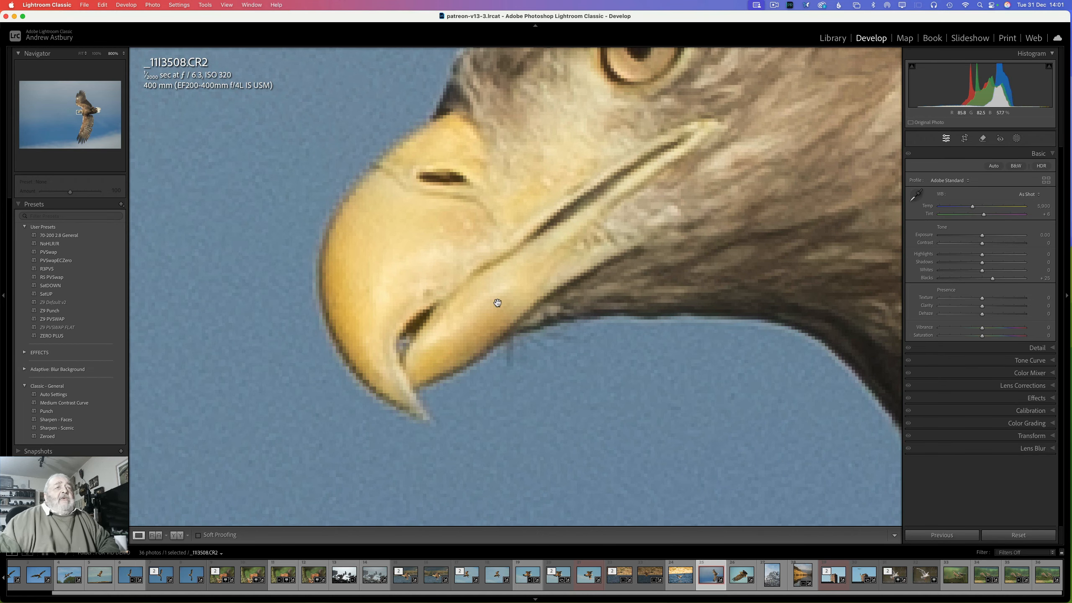
Set the sharpening amount to 0 for the eagle photo.
{"action": "left_click", "coordinate": [1035, 349]}
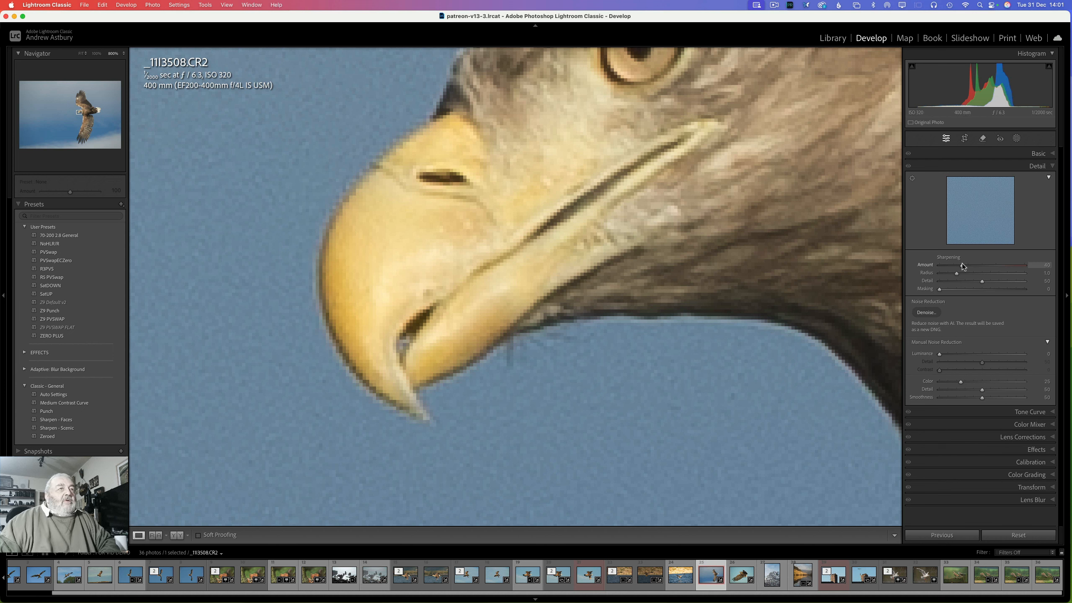
{"action": "left_click_drag", "start_coordinate": [962, 265], "coordinate": [929, 259]}
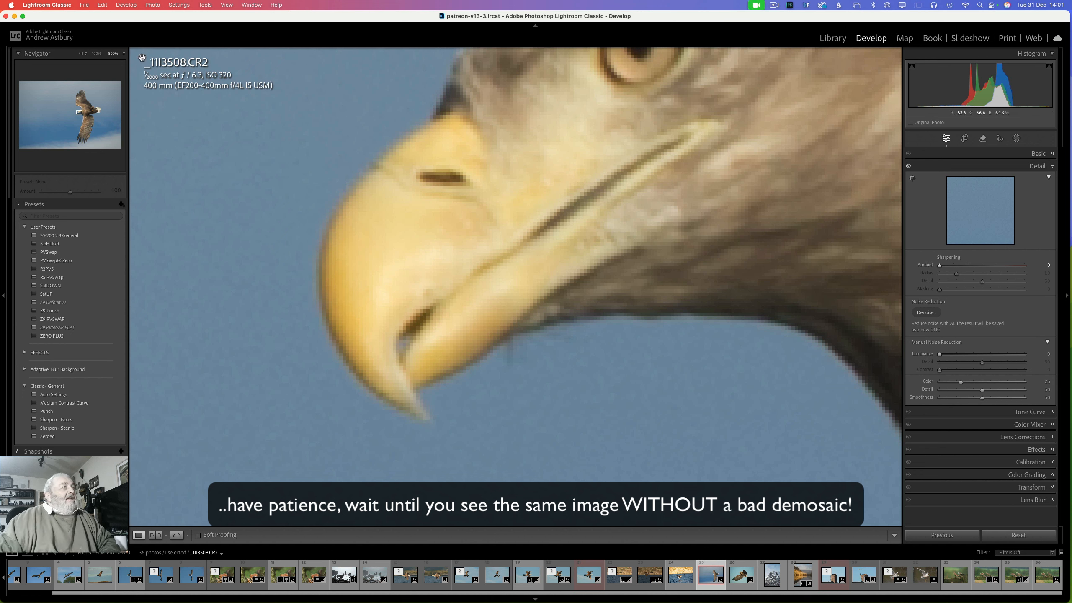
Inspect the unsharpened beak's tip and outer edge at 1600% magnification.
{"action": "left_click", "coordinate": [112, 53]}
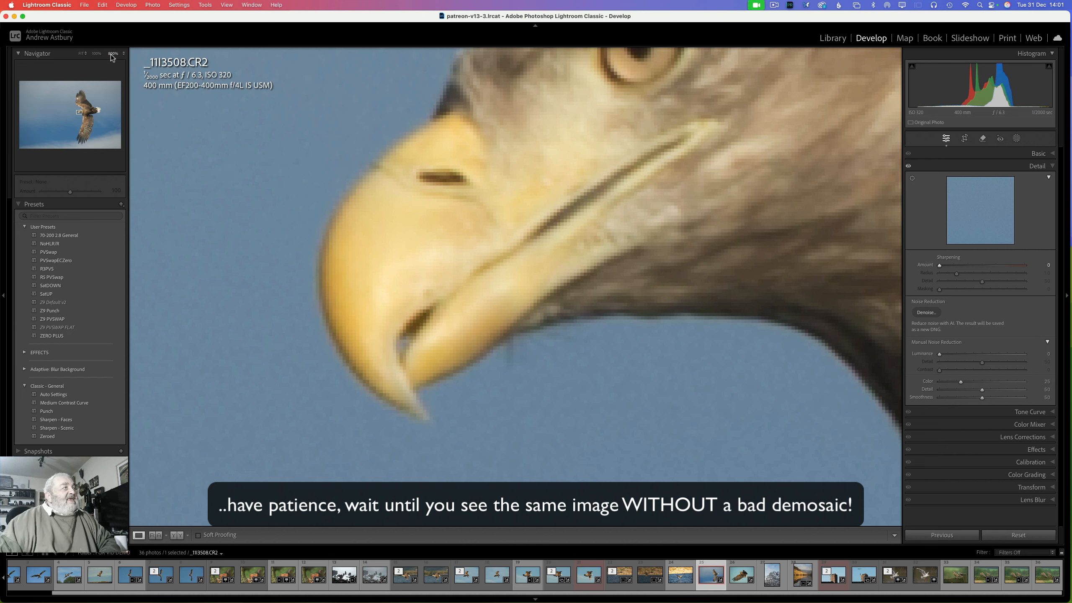
{"action": "left_click", "coordinate": [113, 54]}
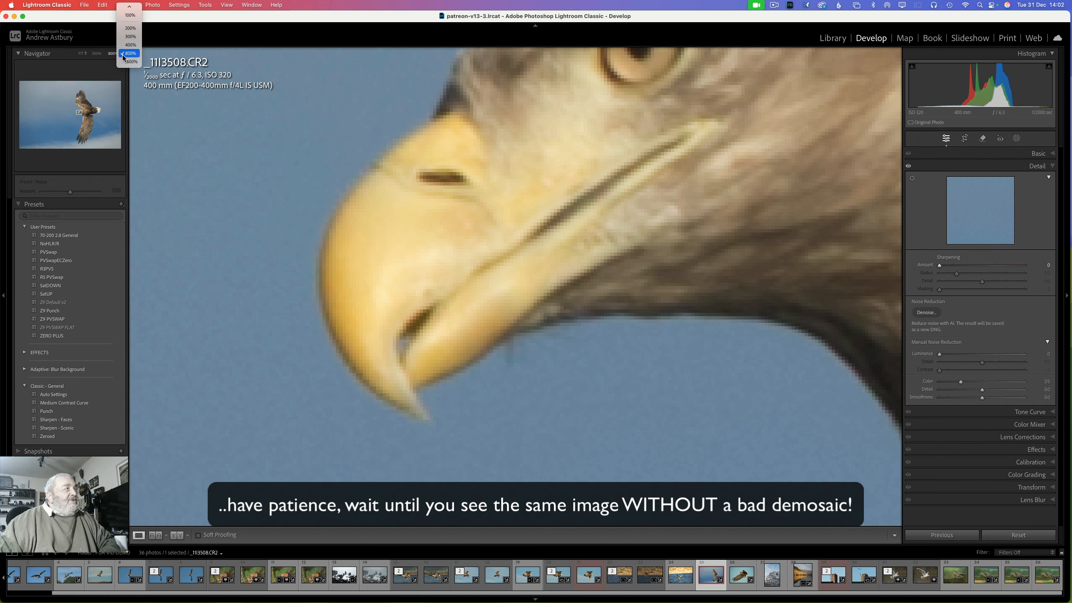
{"action": "left_click", "coordinate": [127, 61]}
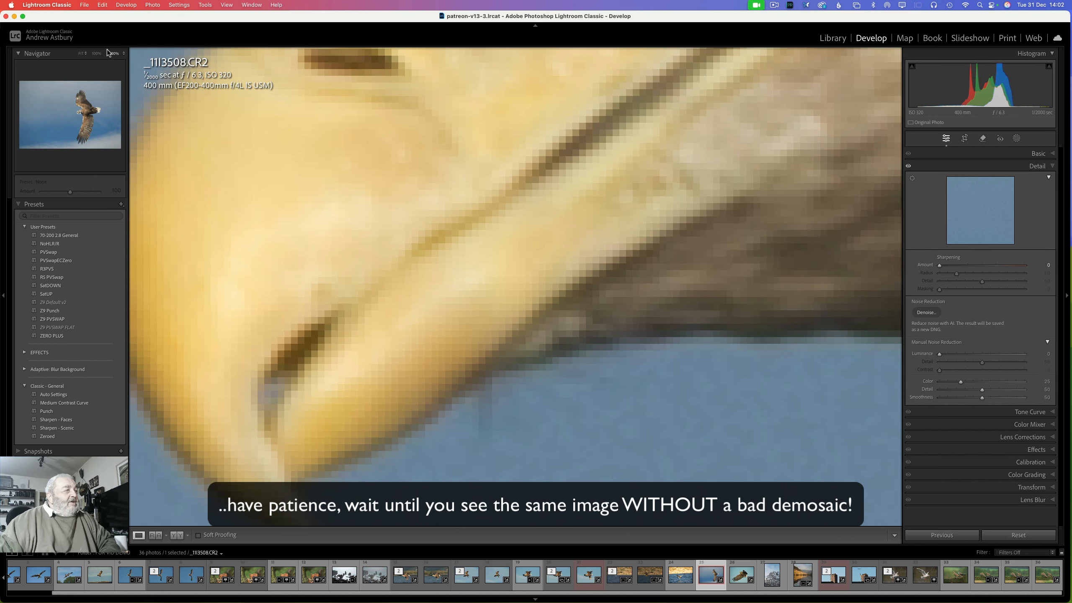
{"action": "left_click_drag", "start_coordinate": [320, 399], "coordinate": [550, 254]}
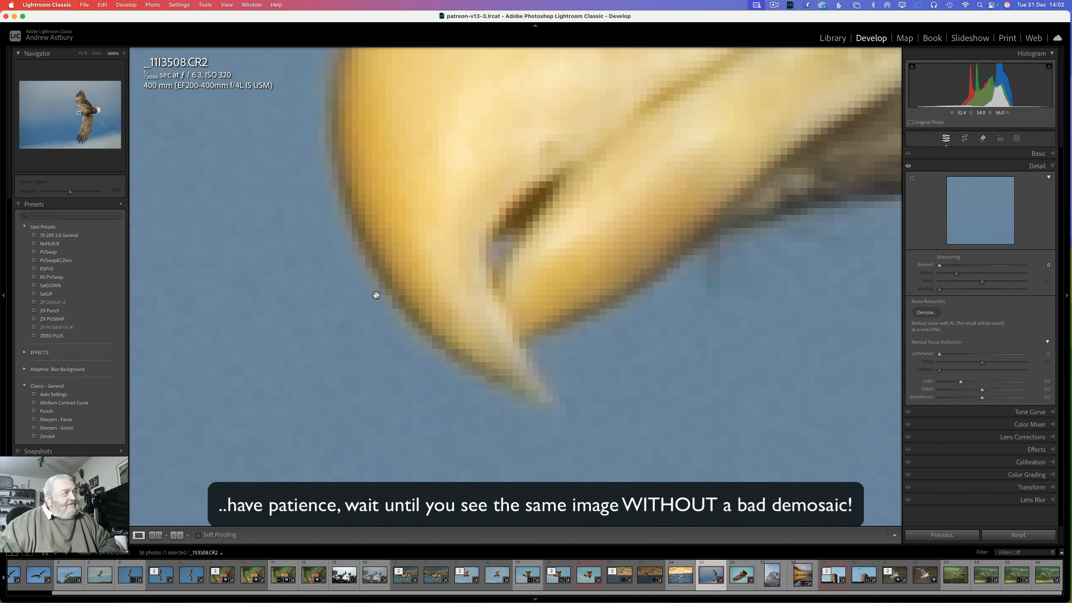
{"action": "left_click_drag", "start_coordinate": [347, 222], "coordinate": [374, 381]}
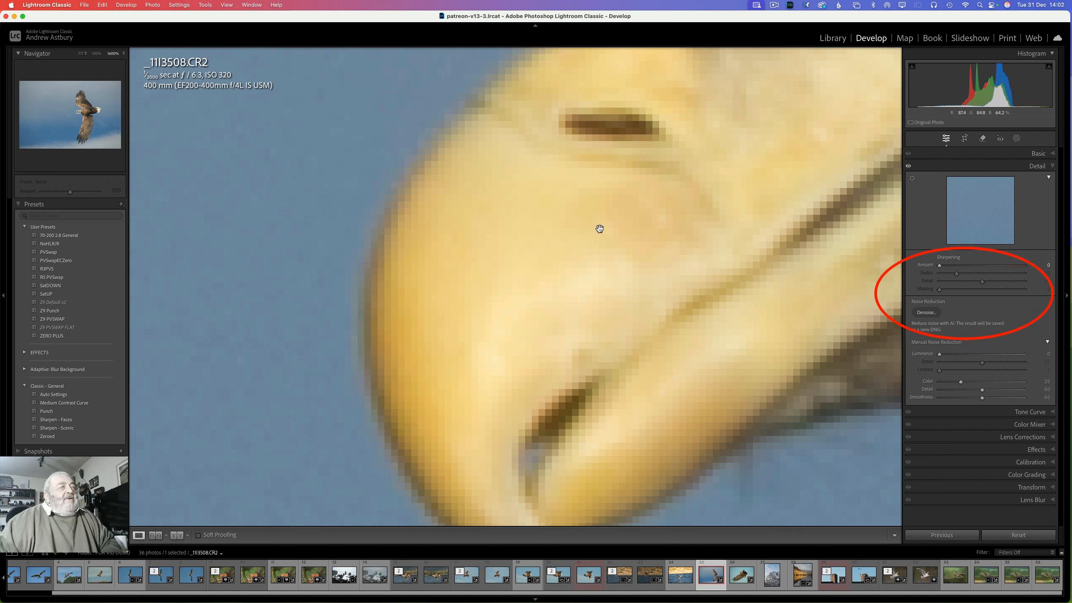
Examine the eye, head feathers and dark feather edges against the sky at pixel level, returning to the beak.
{"action": "left_click_drag", "start_coordinate": [600, 229], "coordinate": [268, 582]}
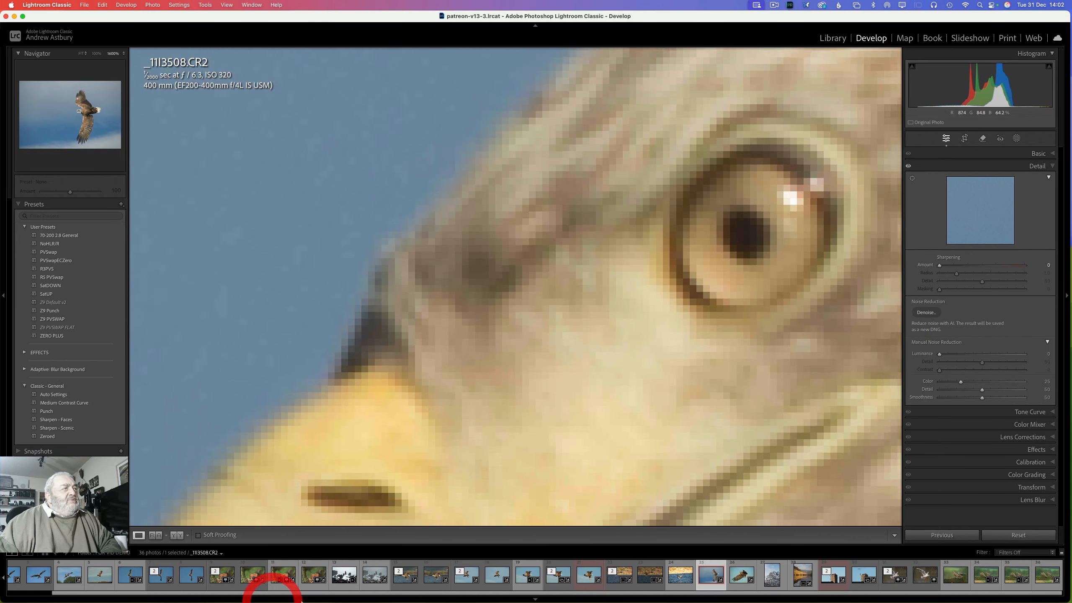
{"action": "left_click_drag", "start_coordinate": [476, 318], "coordinate": [216, 553]}
{"action": "left_click_drag", "start_coordinate": [698, 285], "coordinate": [483, 413]}
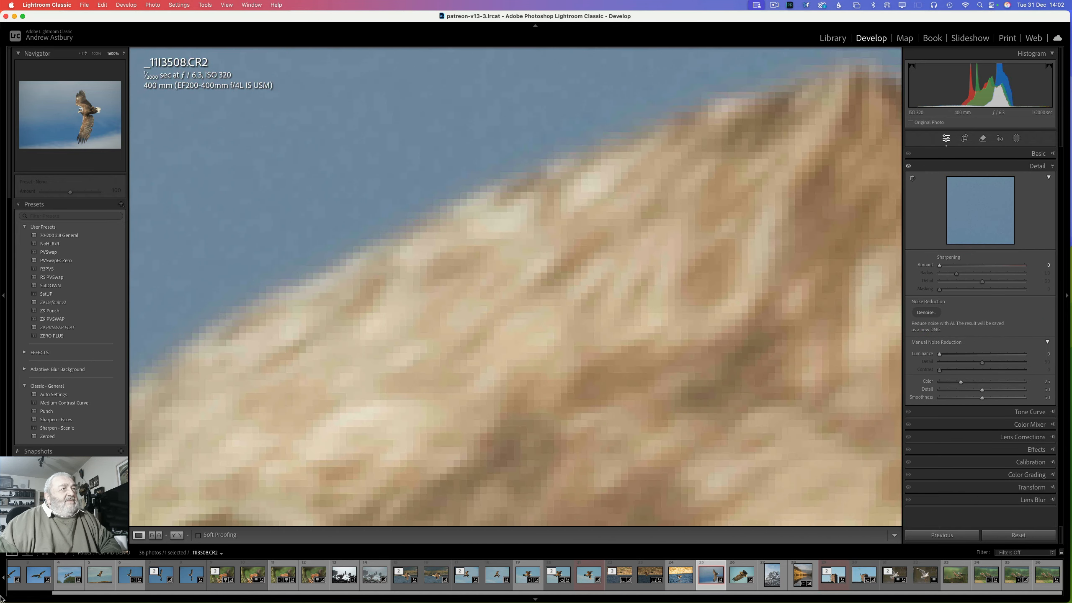
{"action": "left_click_drag", "start_coordinate": [812, 203], "coordinate": [268, 431]}
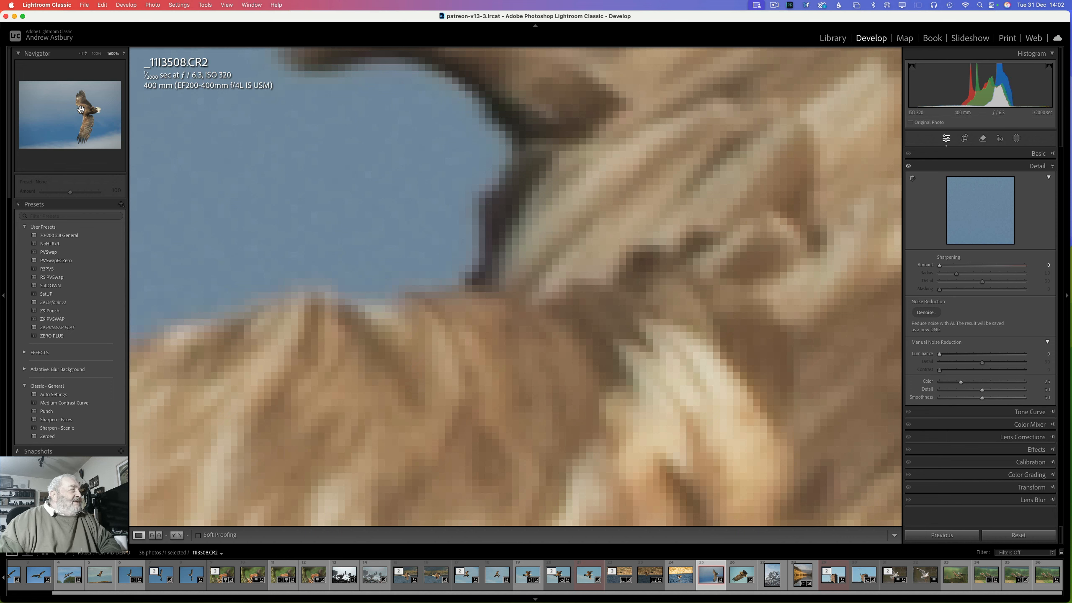
{"action": "left_click_drag", "start_coordinate": [79, 109], "coordinate": [94, 113]}
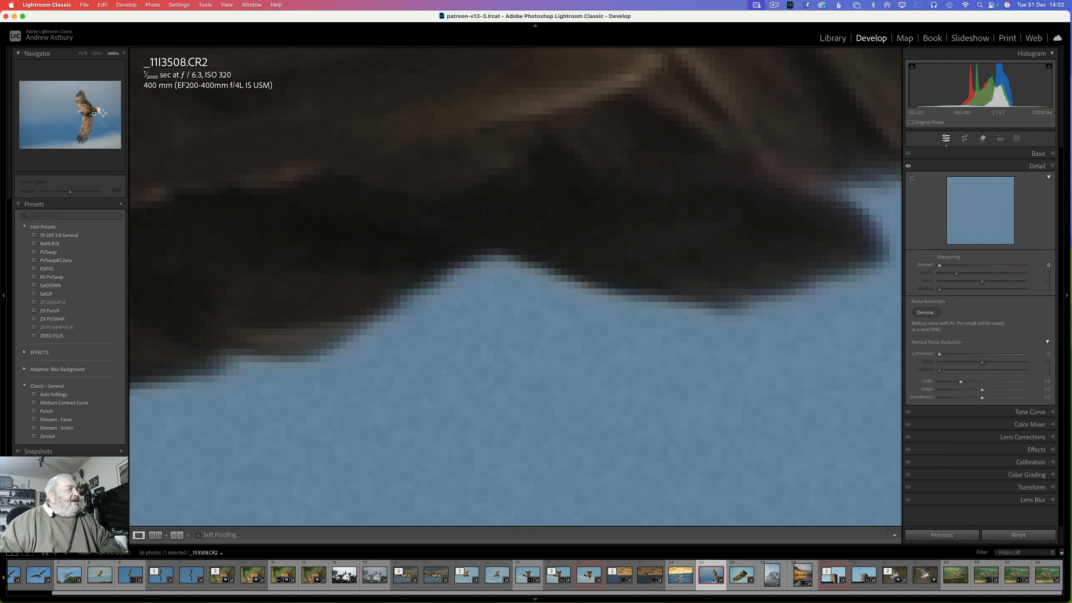
{"action": "left_click", "coordinate": [96, 113]}
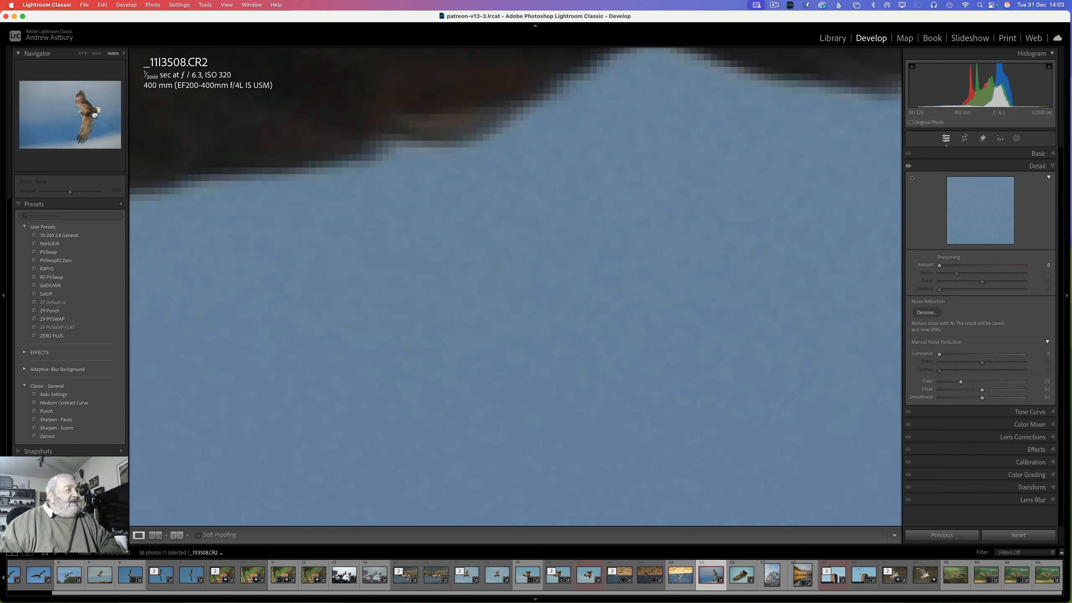
{"action": "left_click_drag", "start_coordinate": [94, 115], "coordinate": [92, 114]}
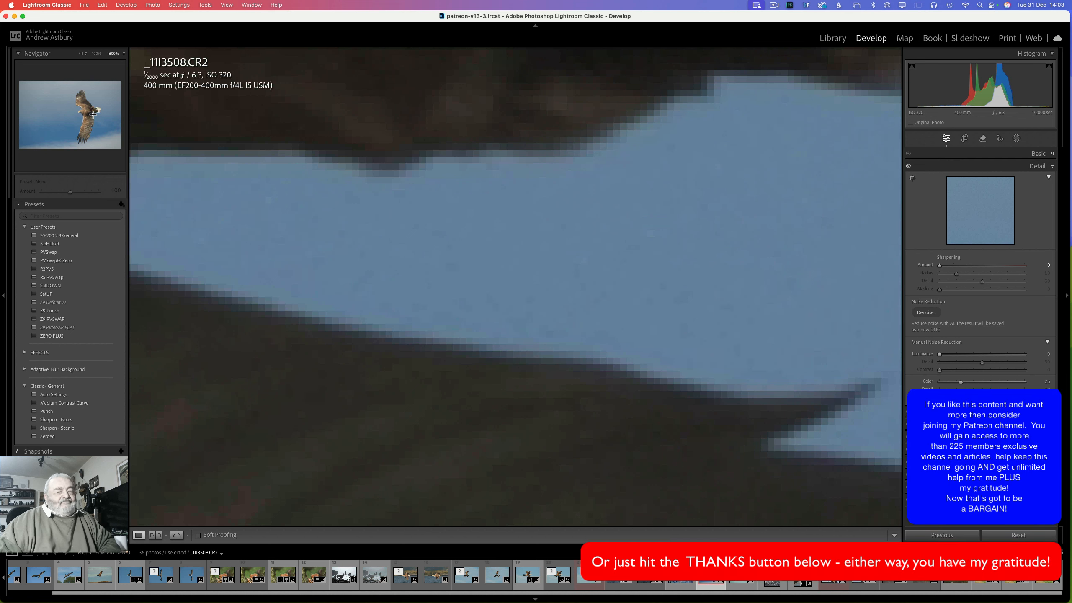
{"action": "left_click_drag", "start_coordinate": [94, 114], "coordinate": [77, 112]}
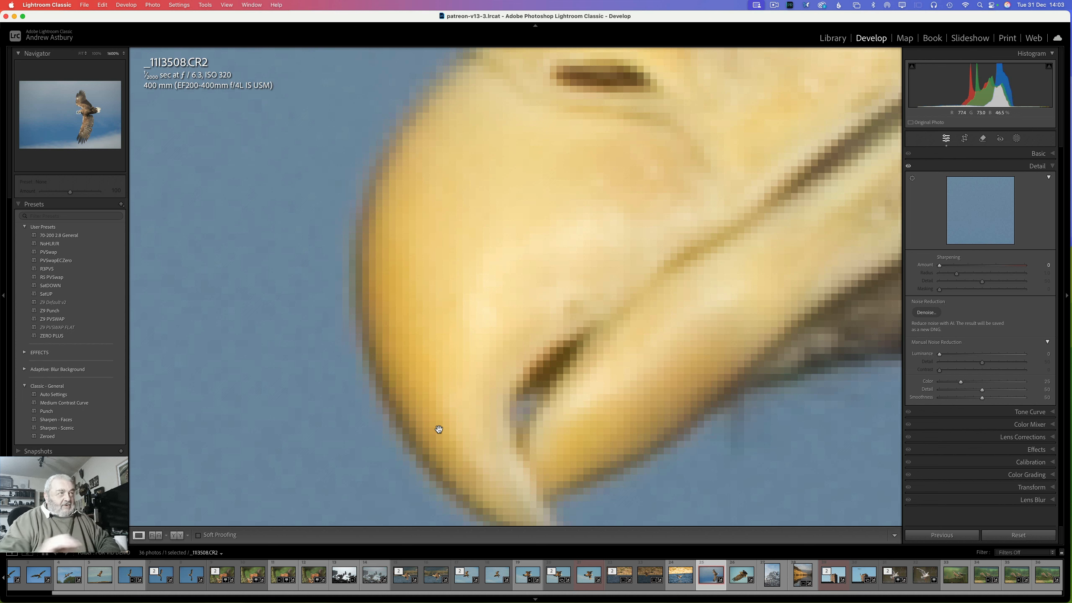
Switch to darktable, collapse the color calibration module and inspect the same eagle's beak at 1600%.
{"action": "mouse_move", "coordinate": [524, 602]}
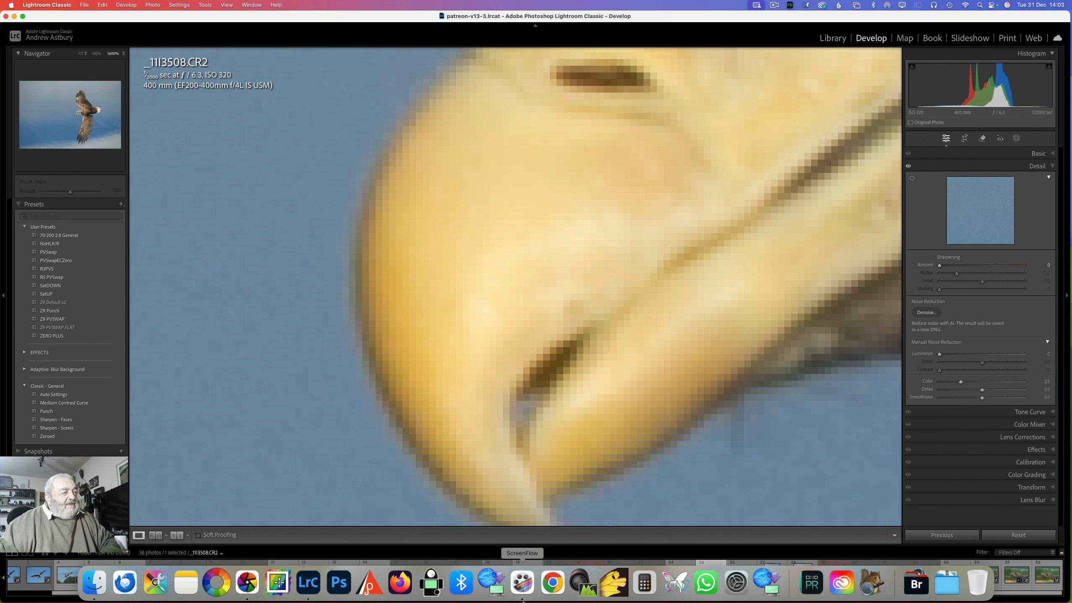
{"action": "left_click", "coordinate": [250, 583]}
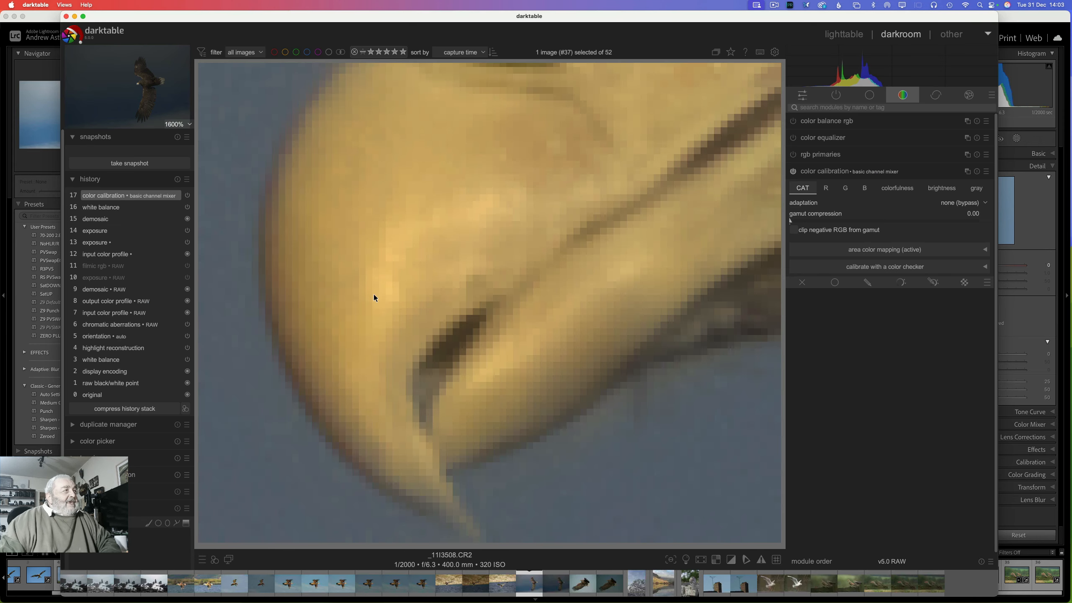
{"action": "left_click", "coordinate": [380, 283]}
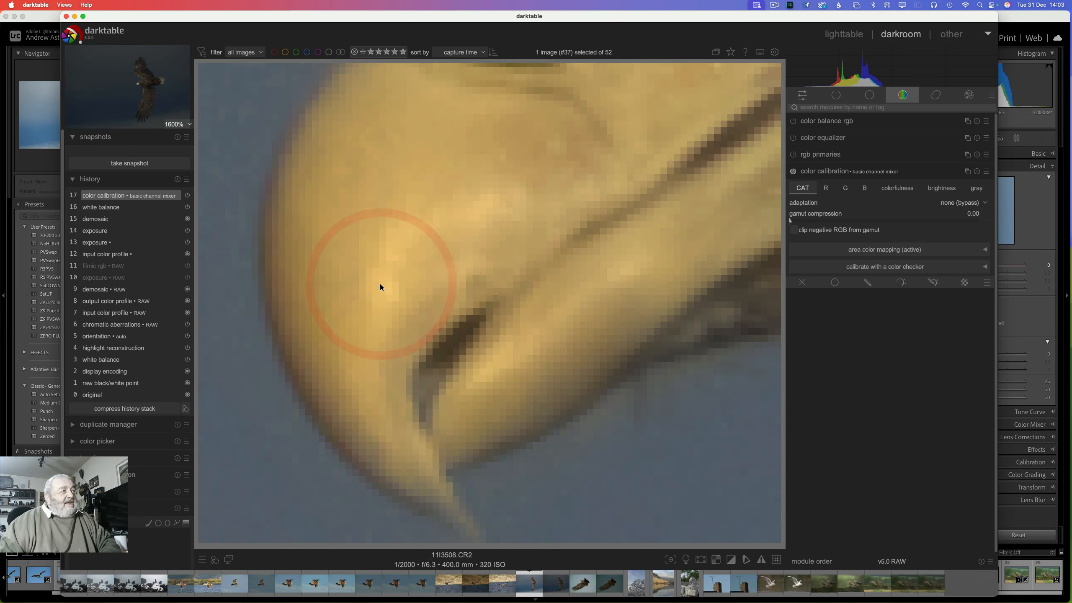
{"action": "left_click", "coordinate": [413, 235]}
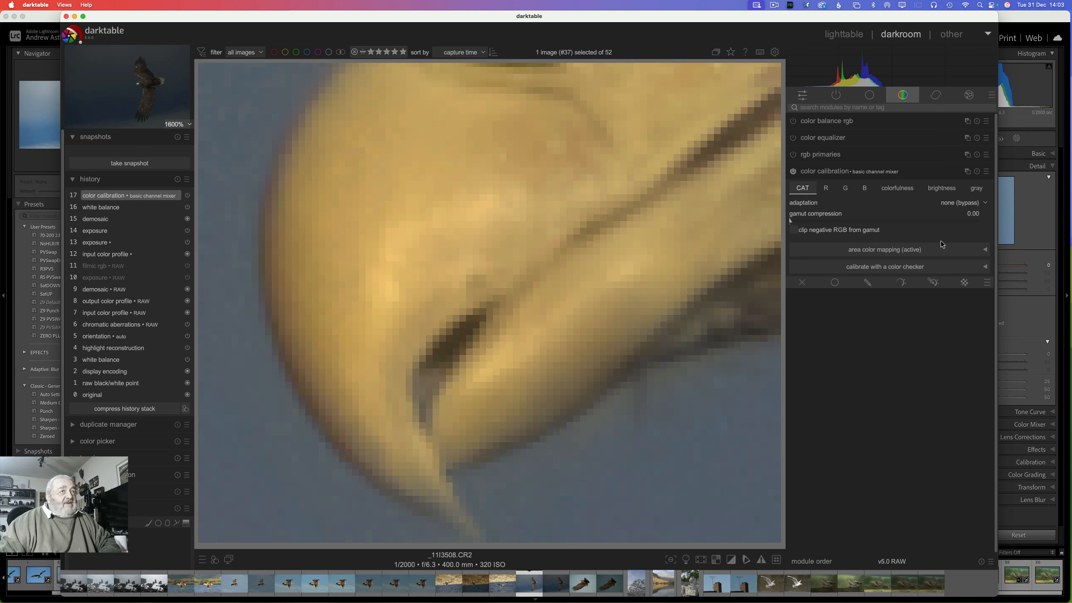
{"action": "left_click", "coordinate": [831, 175]}
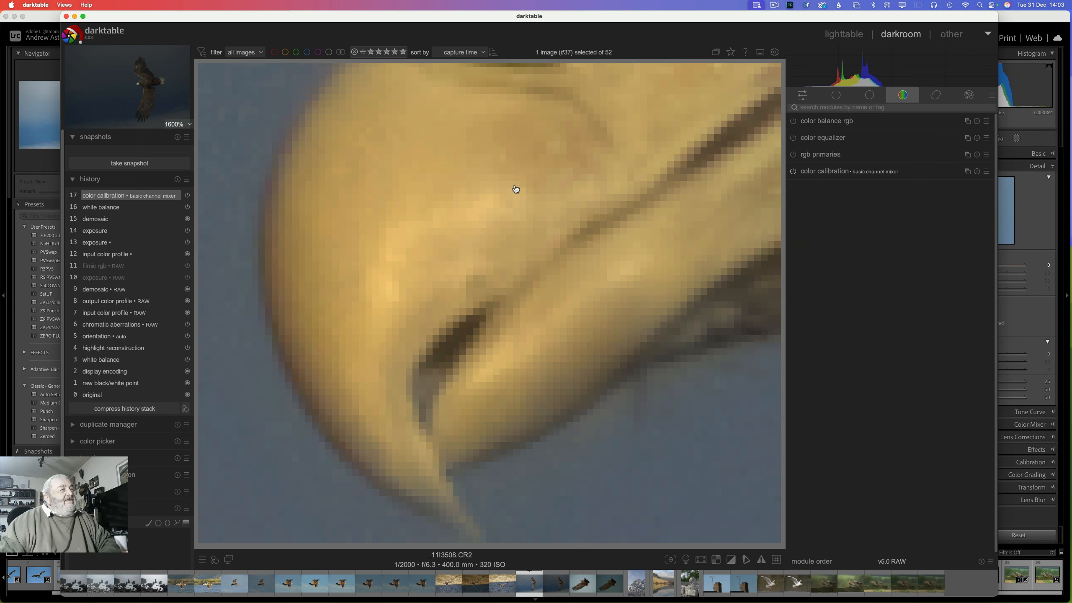
{"action": "mouse_move", "coordinate": [514, 185]}
{"action": "left_mouse_down"}
{"action": "mouse_move", "coordinate": [543, 252]}
{"action": "mouse_move", "coordinate": [602, 261]}
{"action": "mouse_move", "coordinate": [558, 172]}
{"action": "mouse_move", "coordinate": [551, 136]}
{"action": "mouse_move", "coordinate": [561, 139]}
{"action": "left_mouse_up"}
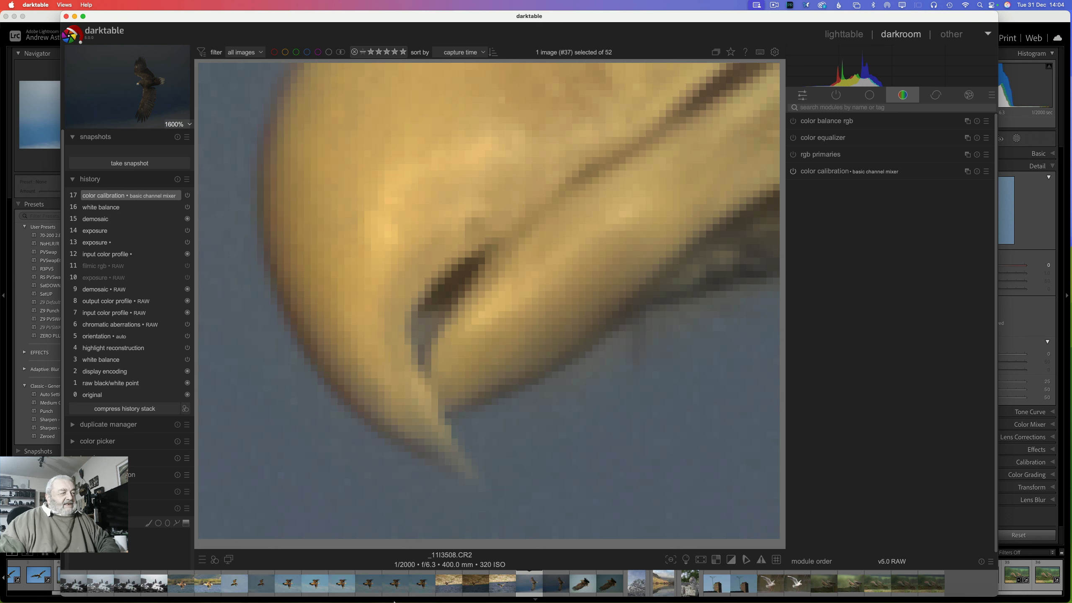
Move the darktable window aside so that the Lightroom Classic view of the beak is visible beside it.
{"action": "mouse_move", "coordinate": [397, 597]}
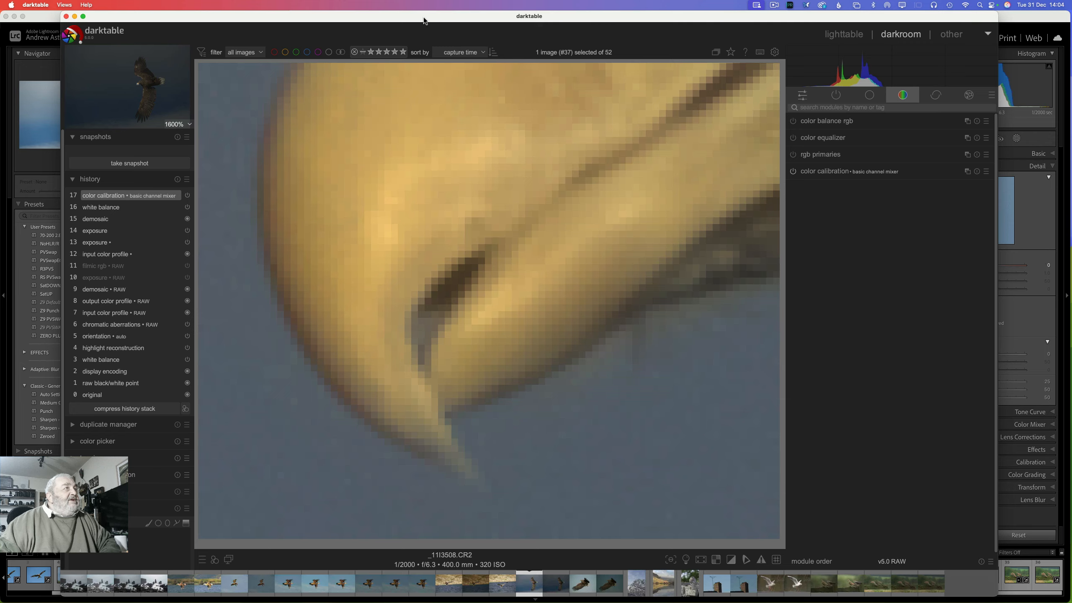
{"action": "left_click_drag", "start_coordinate": [424, 19], "coordinate": [1019, 8]}
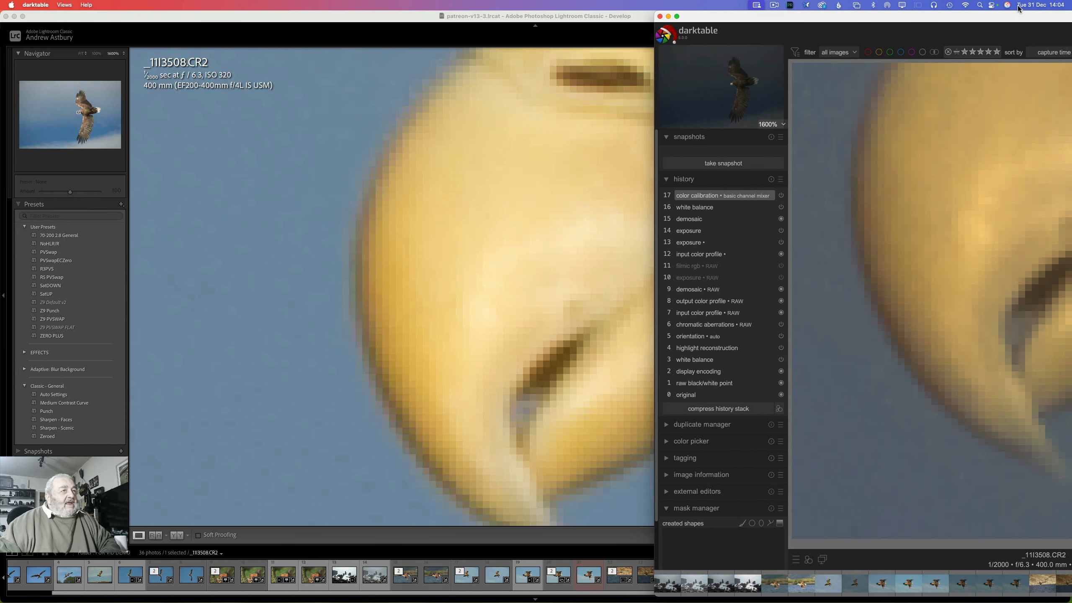
{"action": "left_click", "coordinate": [725, 119]}
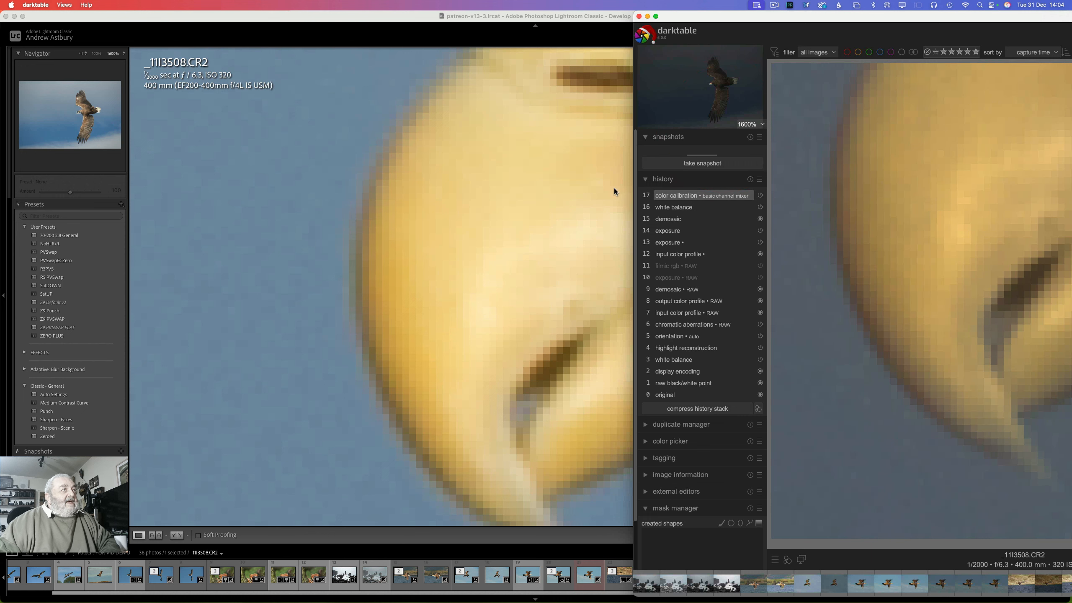
Switch to Lightroom Classic, reframe the beak down to its tip, and return to darktable to compare both renderings.
{"action": "left_click", "coordinate": [412, 260]}
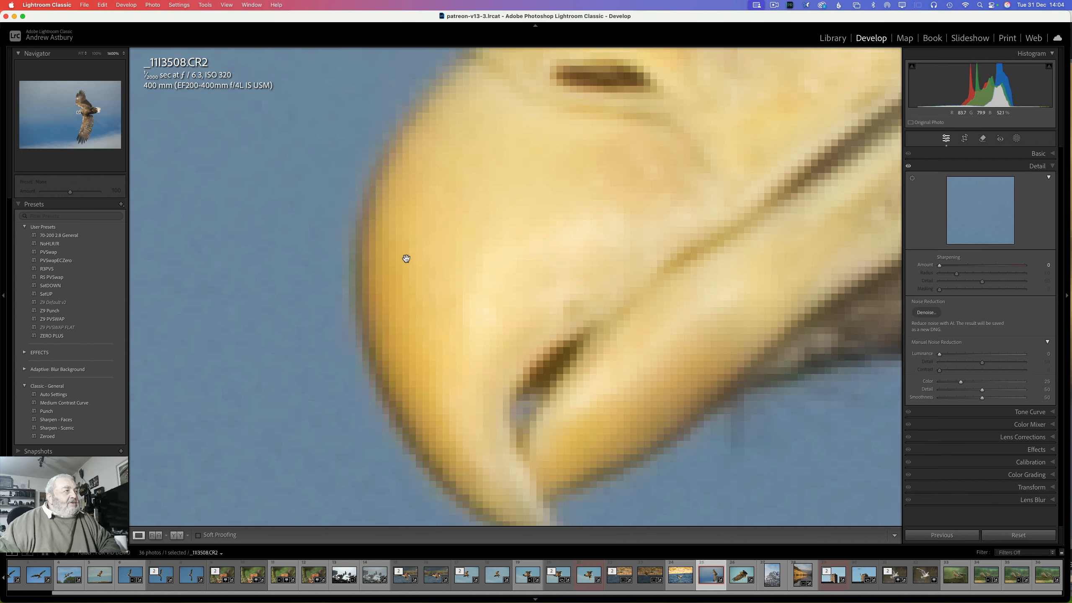
{"action": "left_click_drag", "start_coordinate": [421, 270], "coordinate": [318, 172]}
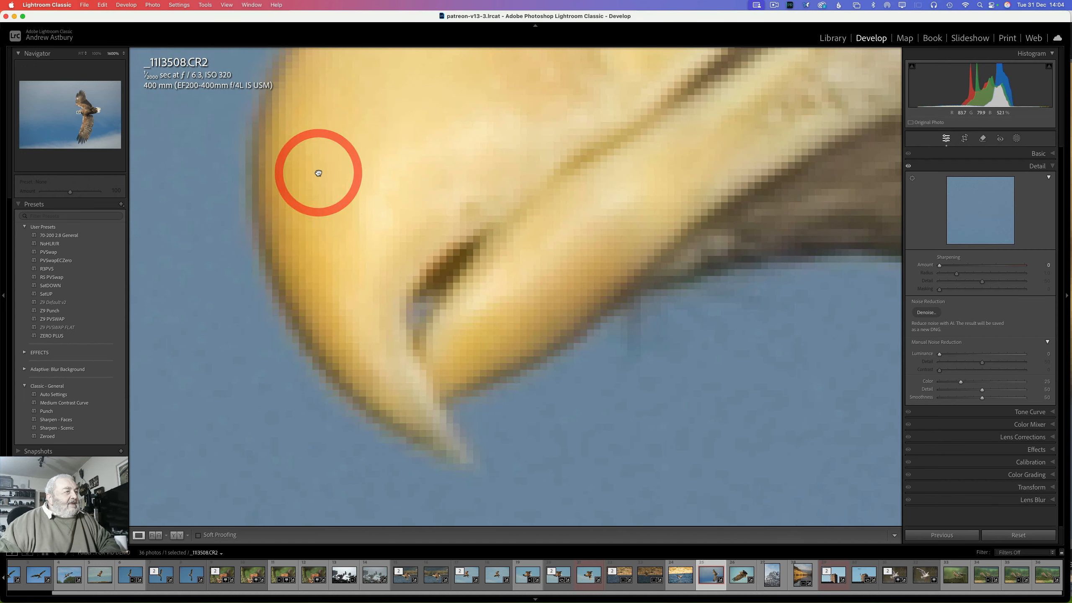
{"action": "left_click_drag", "start_coordinate": [556, 231], "coordinate": [498, 240]}
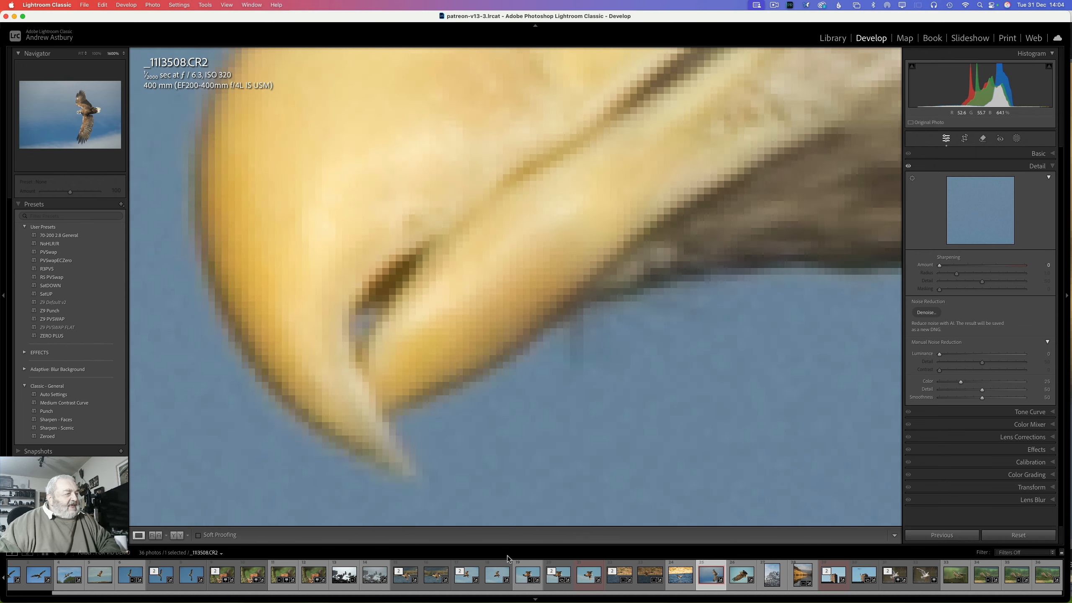
{"action": "left_click", "coordinate": [244, 585]}
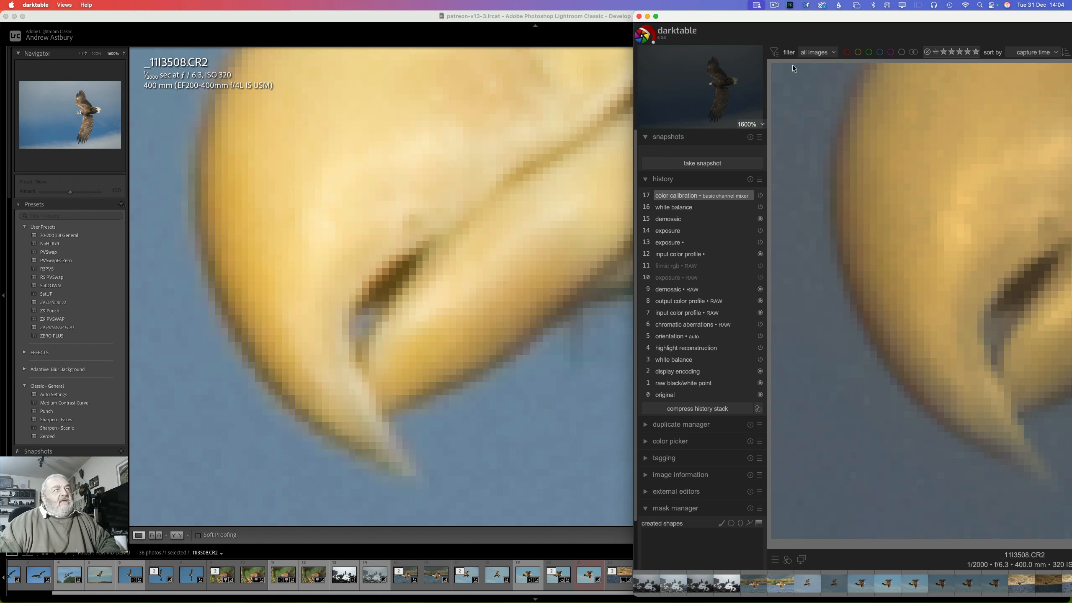
Bring the darktable window closer to Lightroom Classic's beak view, compare the two renderings, and minimize darktable.
{"action": "left_click_drag", "start_coordinate": [770, 17], "coordinate": [704, 17]}
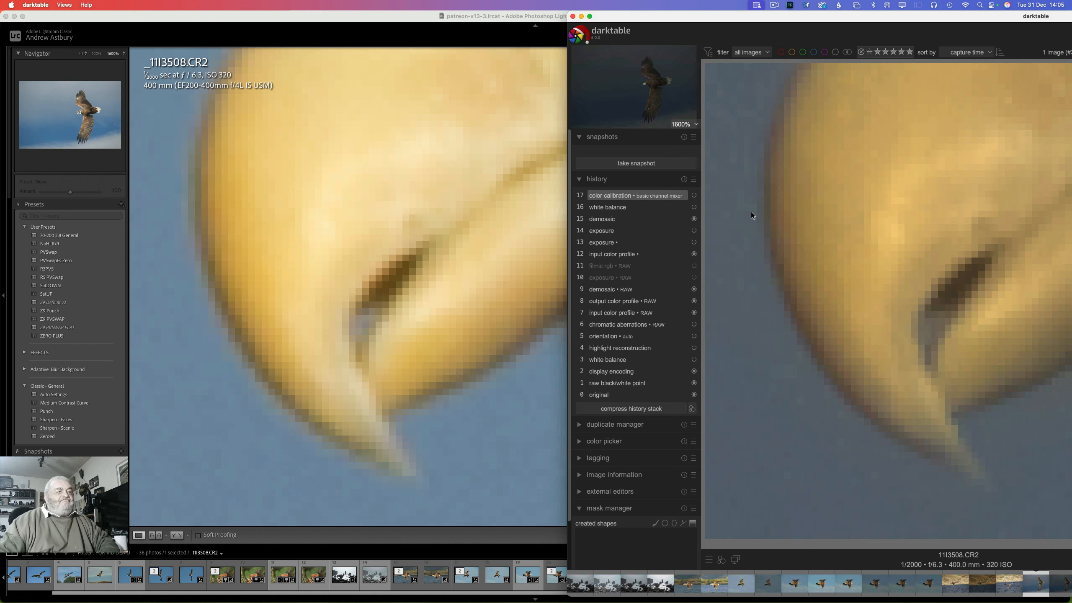
{"action": "mouse_move", "coordinate": [630, 196]}
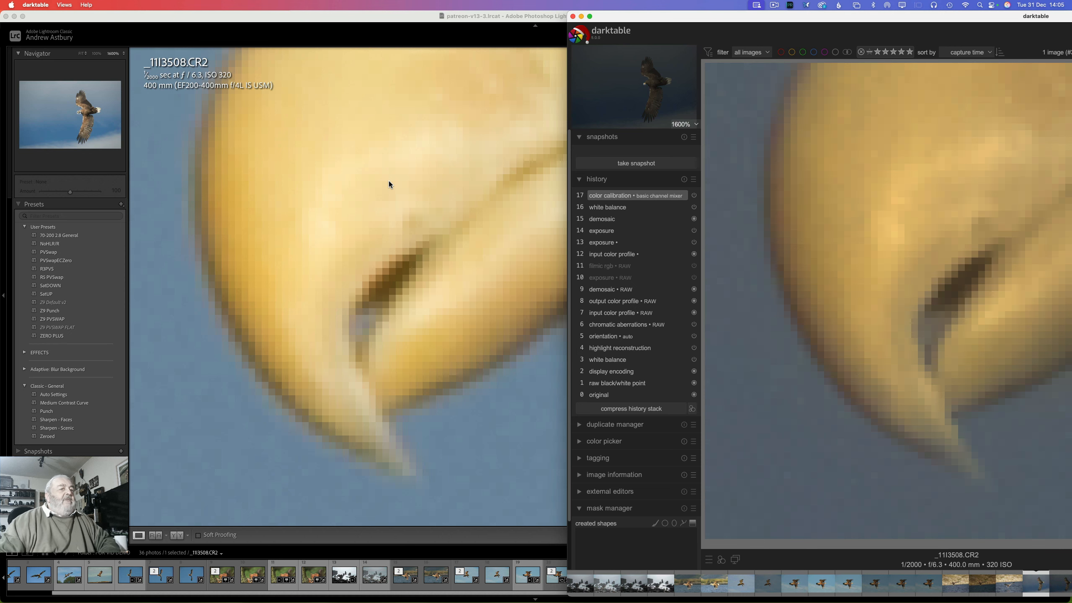
{"action": "left_click", "coordinate": [581, 17]}
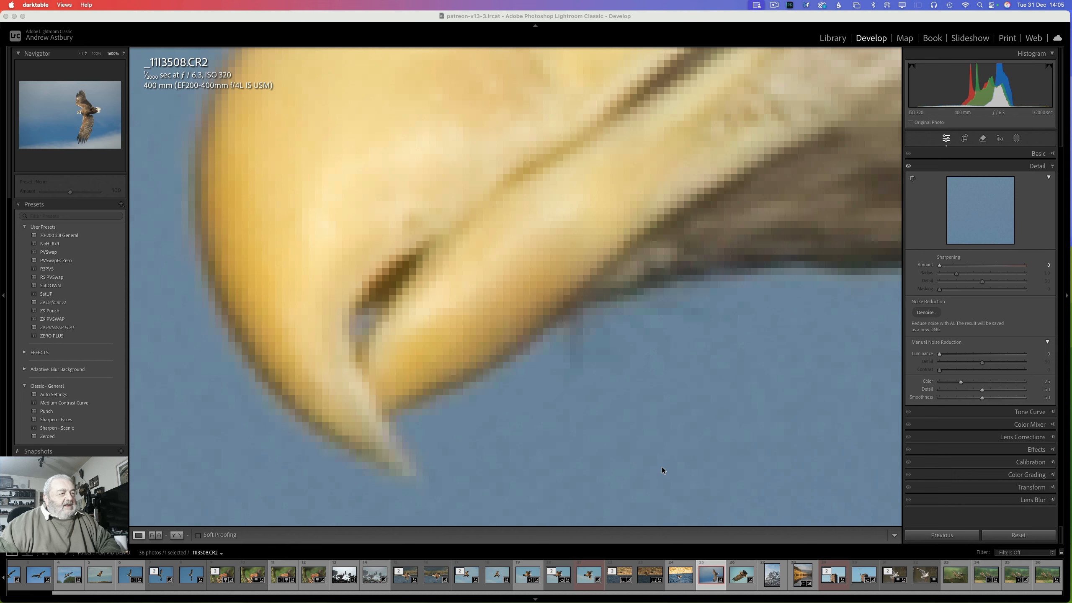
Open _D5A9791.NEF in the Develop module, fit the whole eagle in view and reset its develop settings.
{"action": "left_click", "coordinate": [587, 581]}
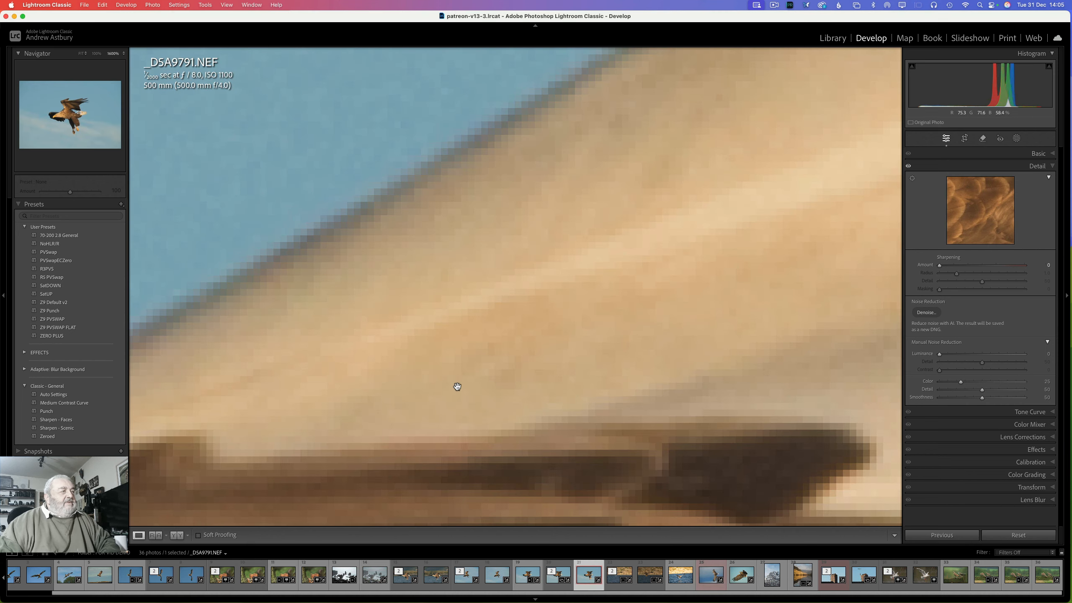
{"action": "left_click", "coordinate": [459, 389]}
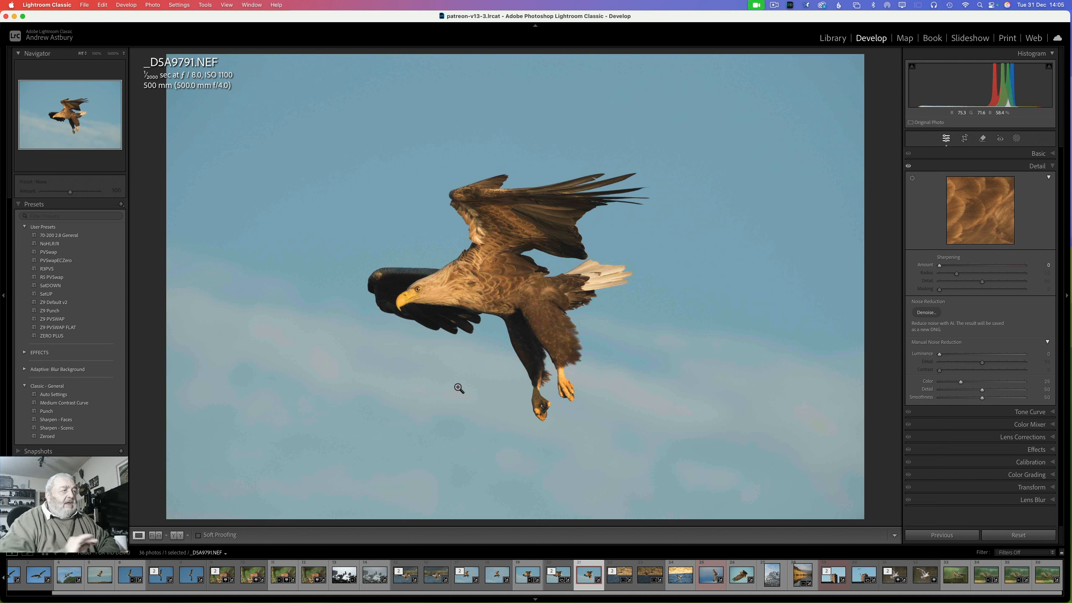
{"action": "right_click", "coordinate": [458, 286]}
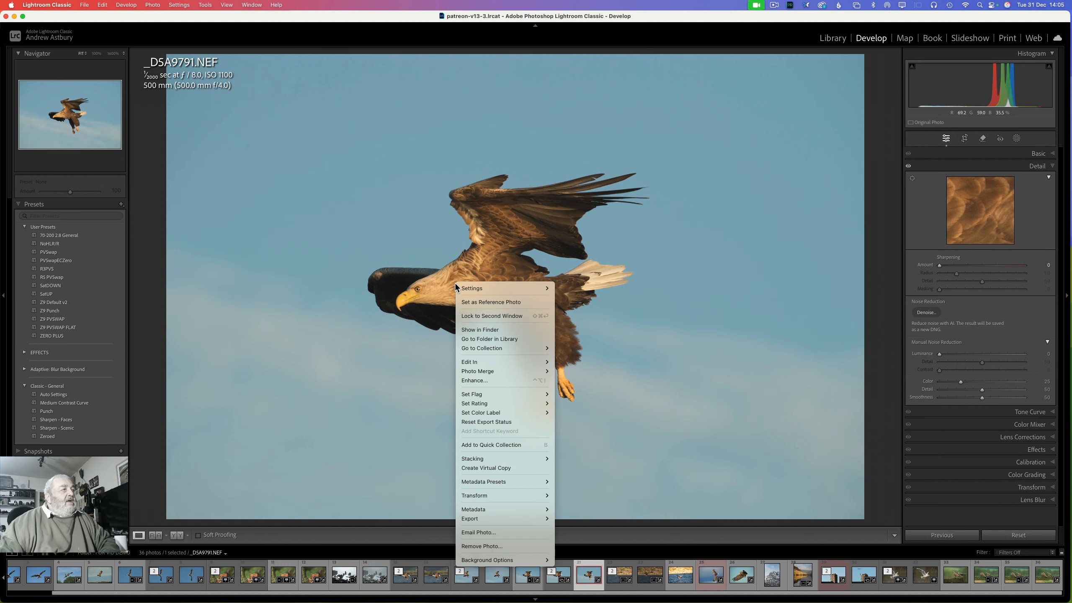
{"action": "mouse_move", "coordinate": [499, 291]}
{"action": "left_click", "coordinate": [568, 293]}
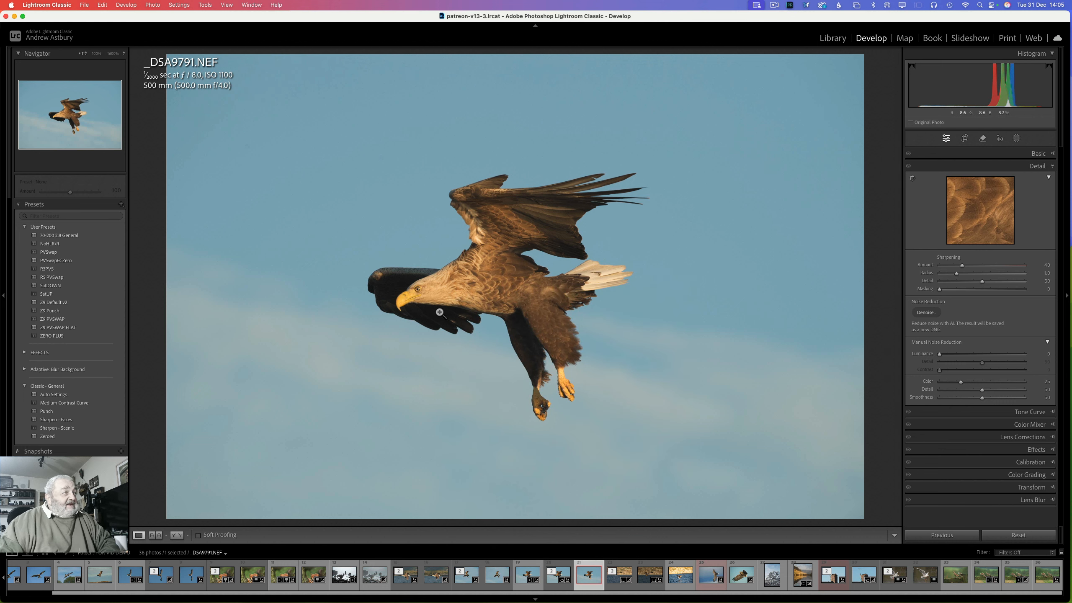
Examine the sharpened neck feathers at pixel level and the eagle's head and body at 100%.
{"action": "left_click", "coordinate": [426, 300]}
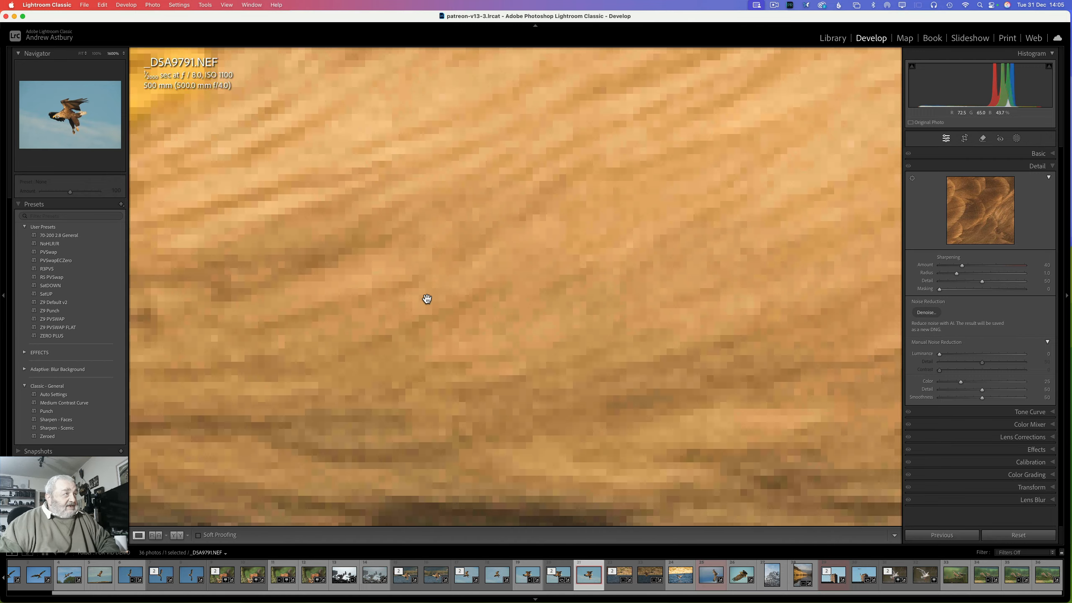
{"action": "left_click", "coordinate": [96, 54]}
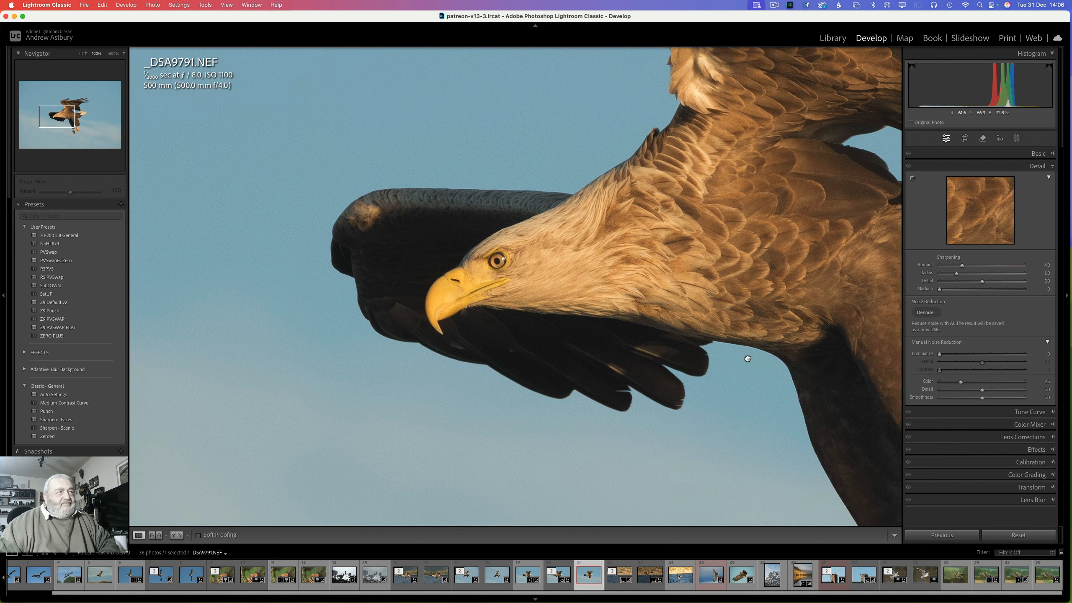
{"action": "left_click_drag", "start_coordinate": [747, 358], "coordinate": [531, 271]}
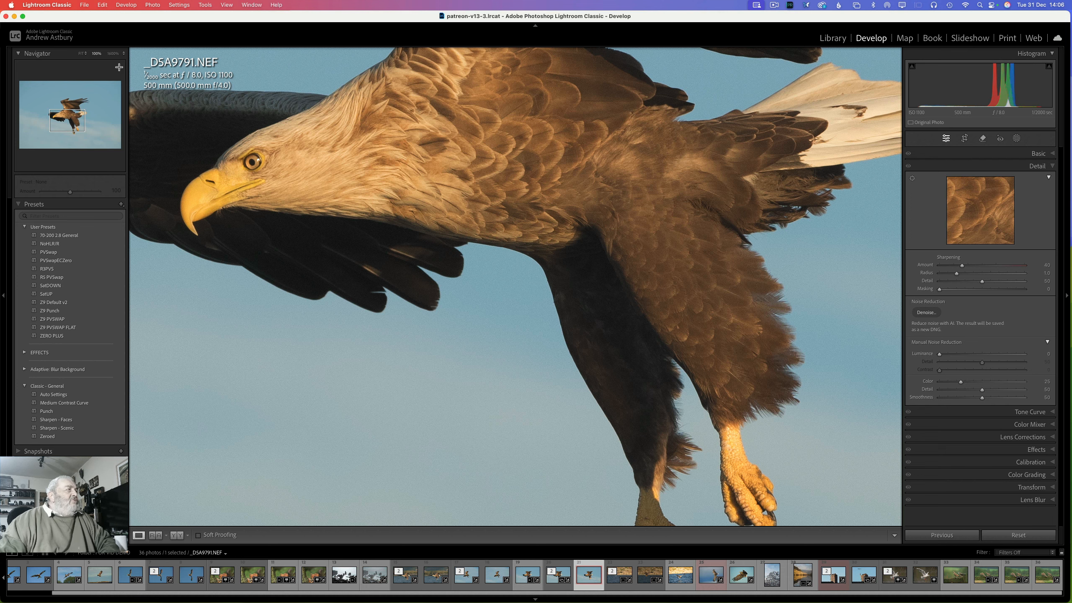
Set the sharpening amount to 0 while inspecting the dark leg's edge against the sky at pixel level.
{"action": "left_click", "coordinate": [112, 54]}
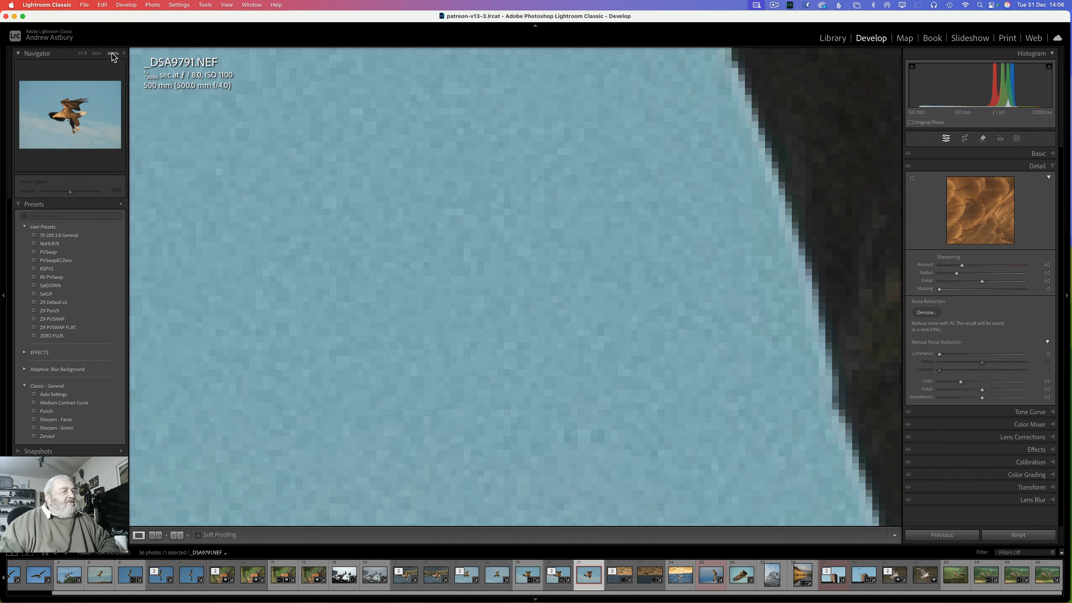
{"action": "left_click_drag", "start_coordinate": [811, 175], "coordinate": [732, 379]}
{"action": "left_click_drag", "start_coordinate": [720, 419], "coordinate": [685, 454]}
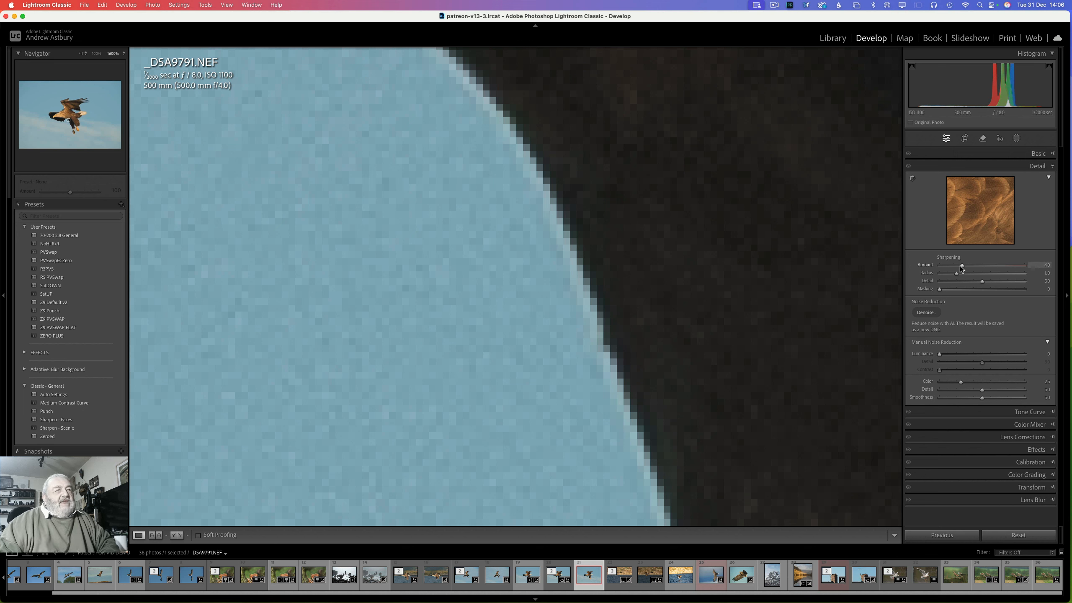
{"action": "left_click_drag", "start_coordinate": [960, 265], "coordinate": [924, 261]}
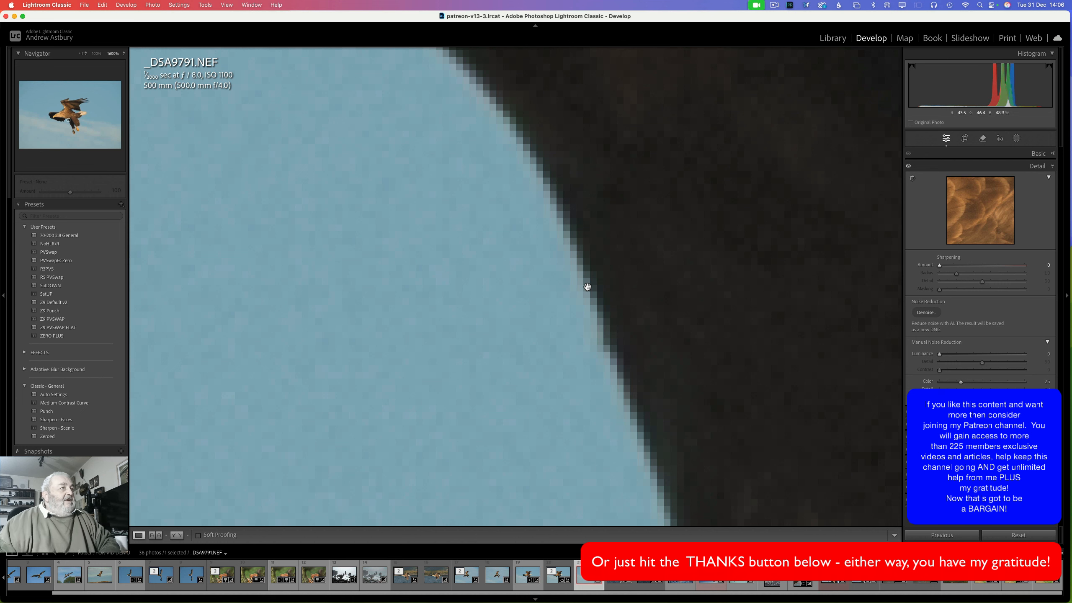
{"action": "left_click_drag", "start_coordinate": [591, 294], "coordinate": [549, 188]}
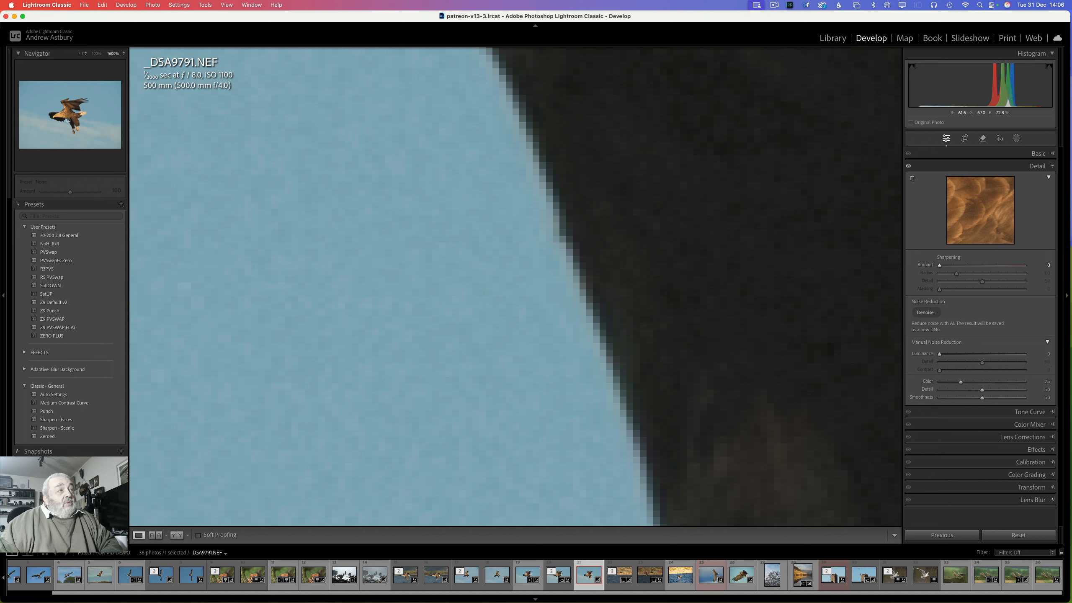
Send _D5A9791.NEF to DxO PureRAW 4 for instant processing.
{"action": "right_click", "coordinate": [484, 301]}
{"action": "mouse_move", "coordinate": [485, 302]}
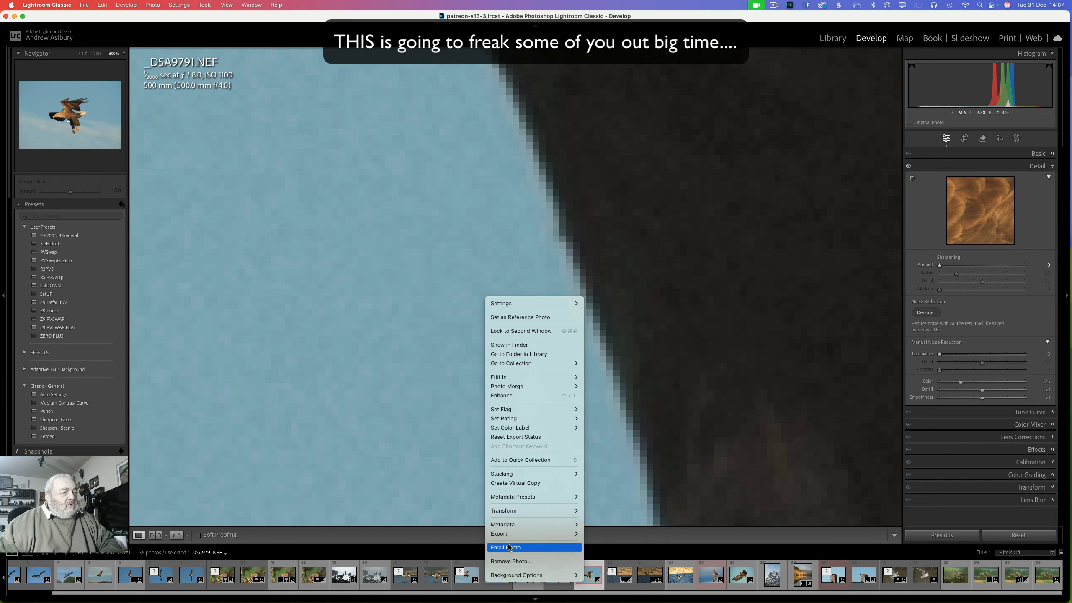
{"action": "mouse_move", "coordinate": [510, 535]}
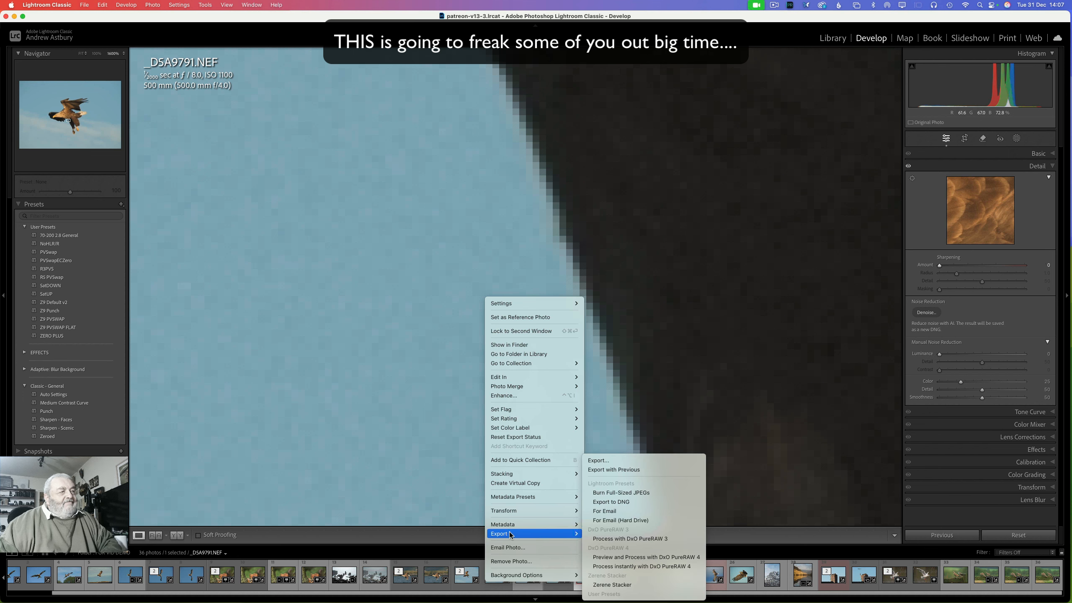
{"action": "left_click", "coordinate": [628, 566]}
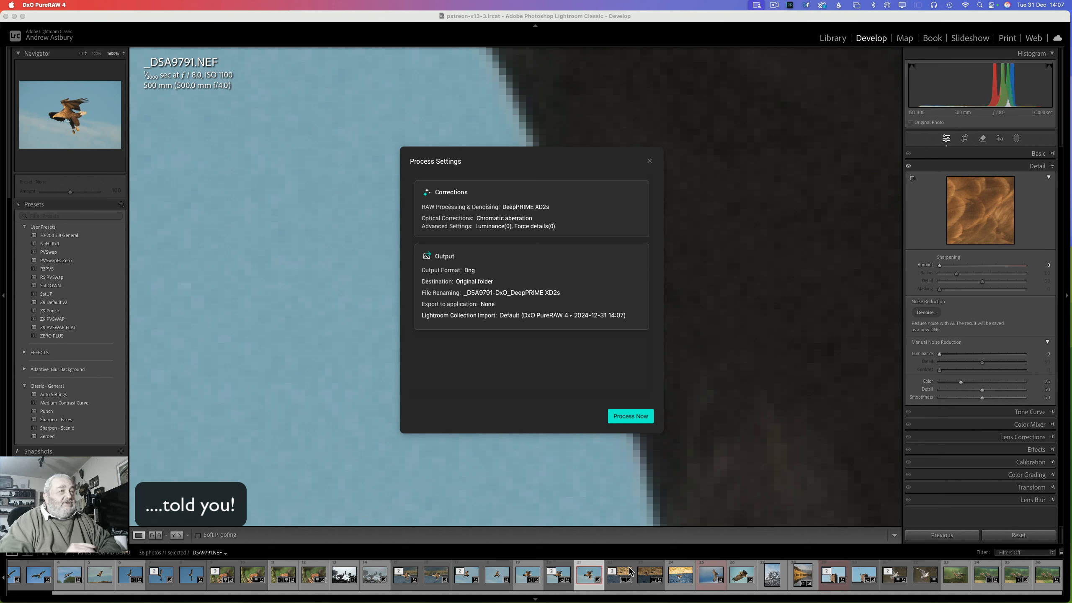
Apply DeepPRIME XD2s with Luminance 0, Force details 0 and chromatic aberration correction, and process the file, overwriting the existing DNG.
{"action": "left_click", "coordinate": [634, 194]}
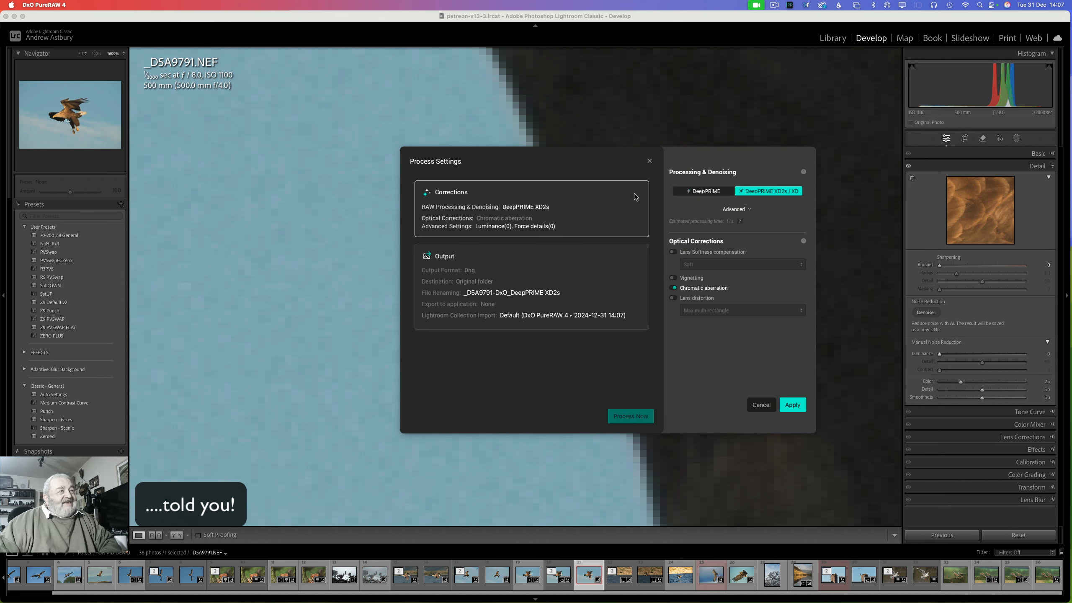
{"action": "left_click", "coordinate": [735, 211]}
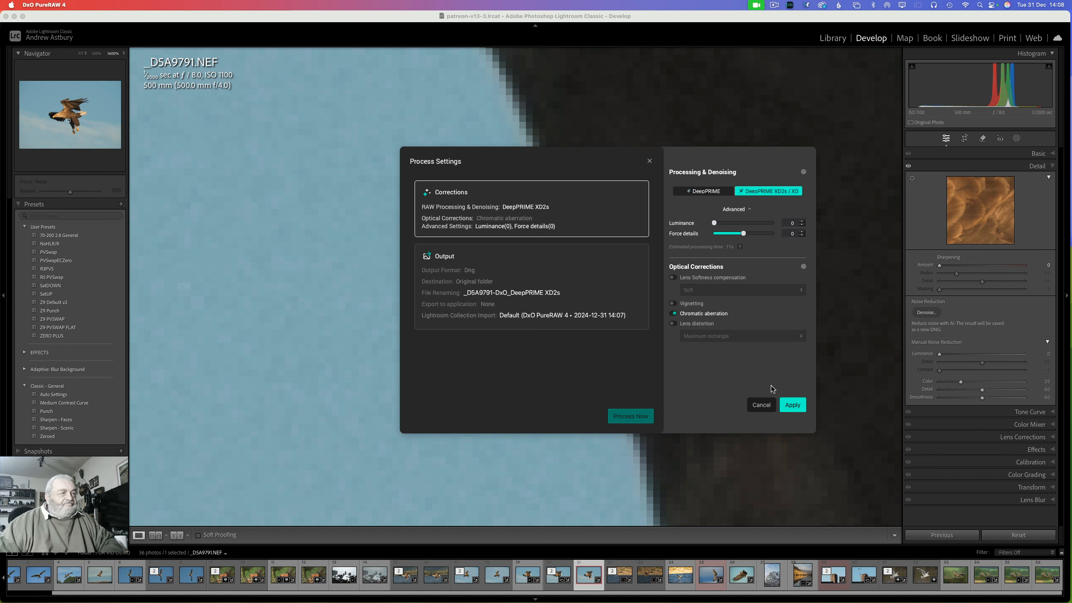
{"action": "left_click", "coordinate": [792, 405]}
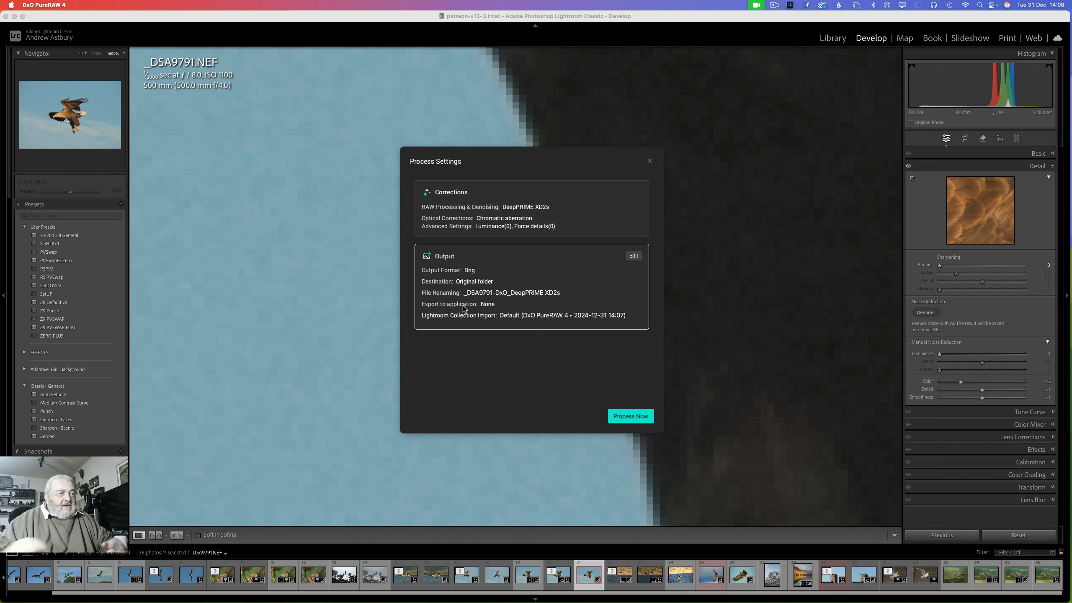
{"action": "left_click", "coordinate": [633, 417]}
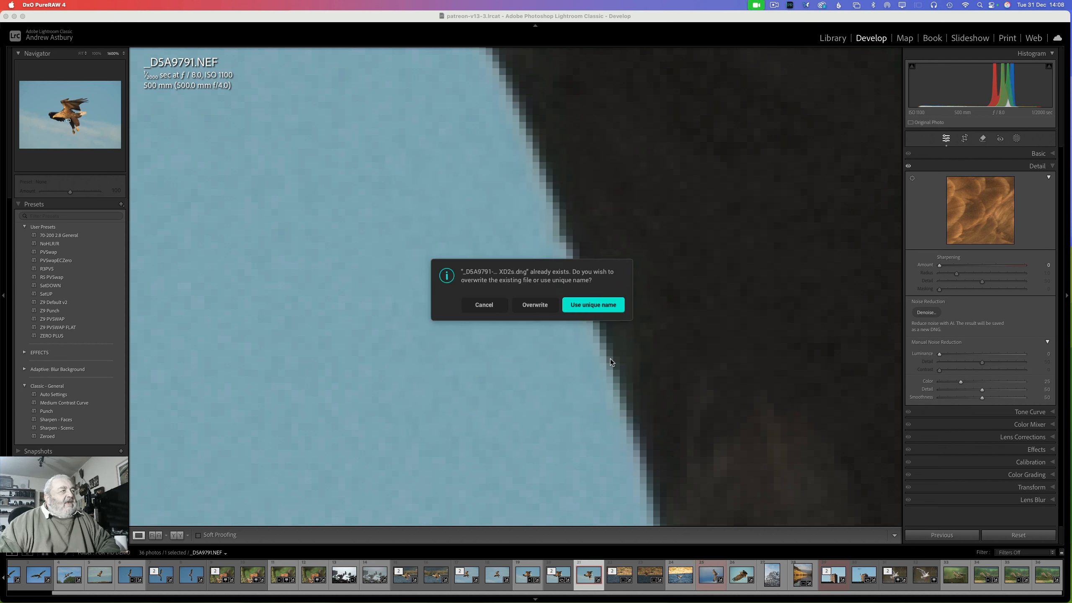
{"action": "left_click", "coordinate": [532, 304]}
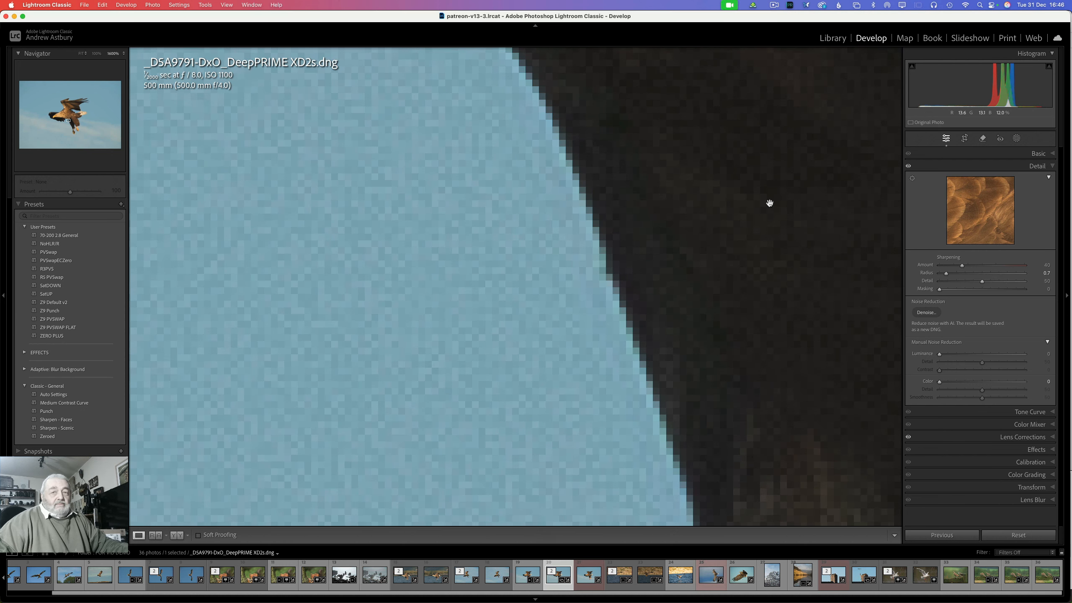
Zoom into the leg's curved edge in the DeepPRIME XD2s DNG and set its sharpening amount to 0.
{"action": "left_click", "coordinate": [714, 361]}
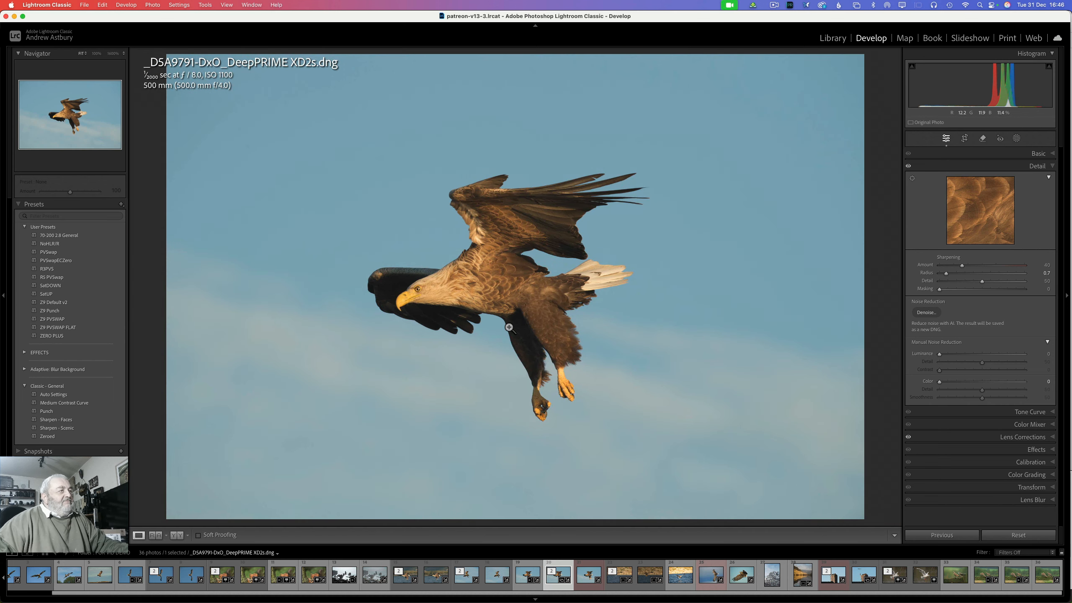
{"action": "left_click", "coordinate": [499, 322]}
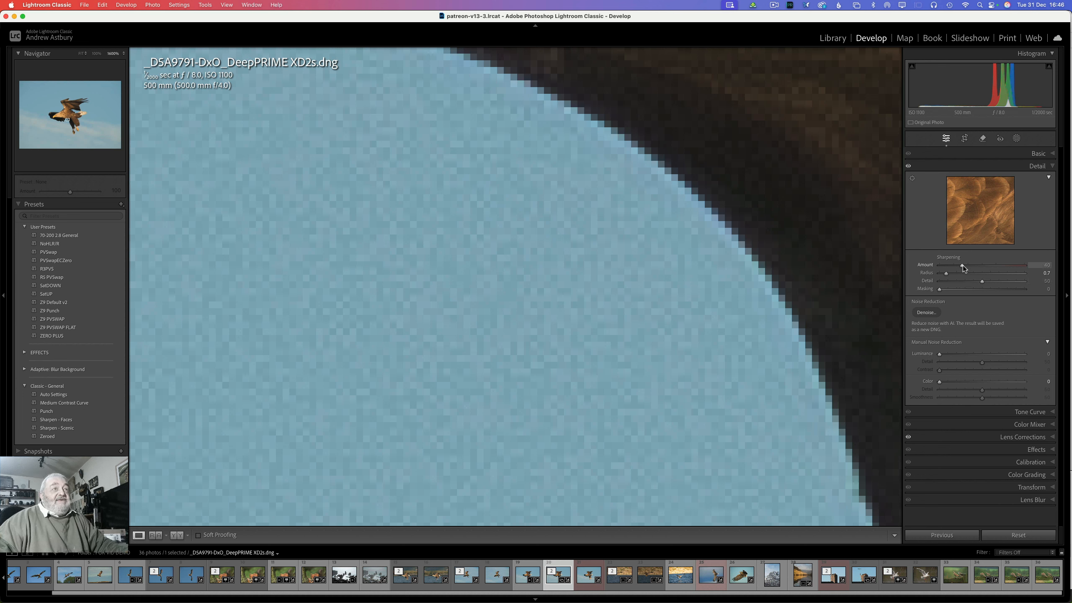
{"action": "left_click_drag", "start_coordinate": [964, 265], "coordinate": [928, 265]}
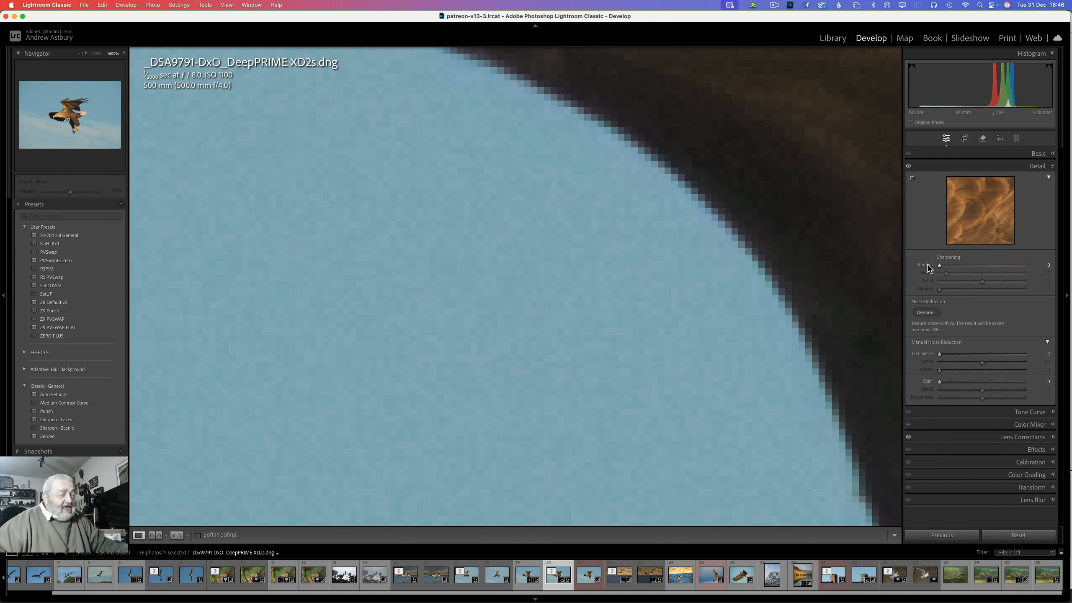
Lock the zoom position and compare the same feather edge in the unsharpened NEF and the DeepPRIME XD2s DNG.
{"action": "left_click", "coordinate": [589, 580]}
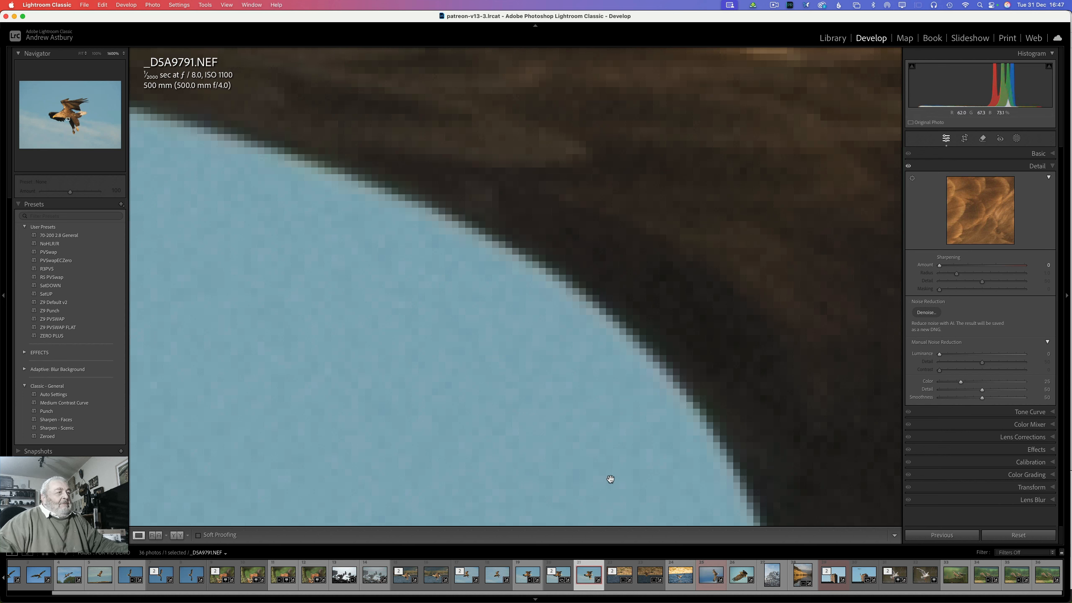
{"action": "left_click", "coordinate": [549, 579]}
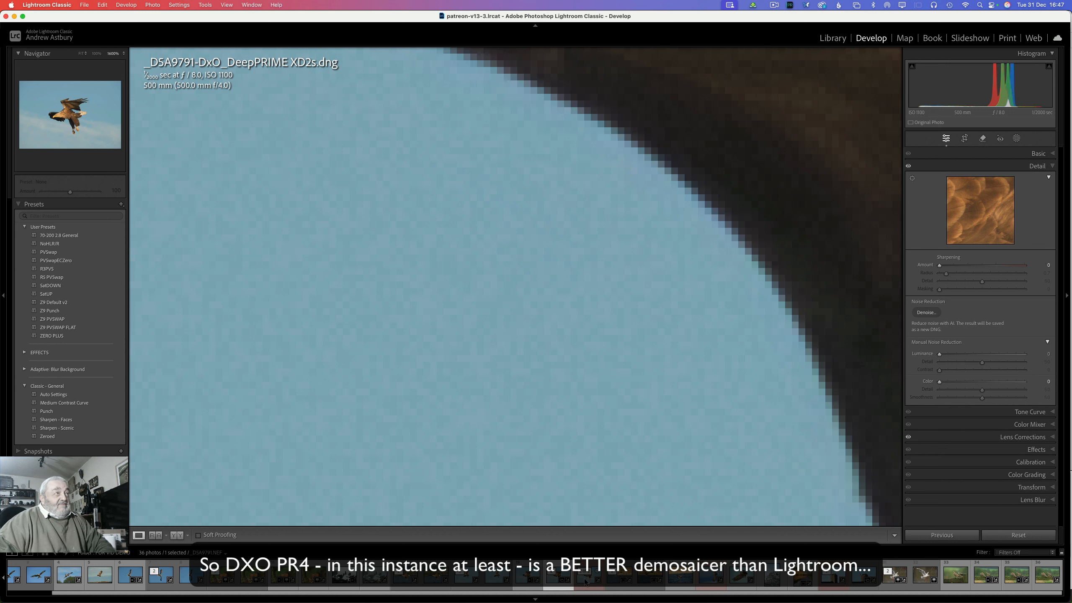
{"action": "left_click", "coordinate": [226, 5]}
{"action": "left_click", "coordinate": [228, 83]}
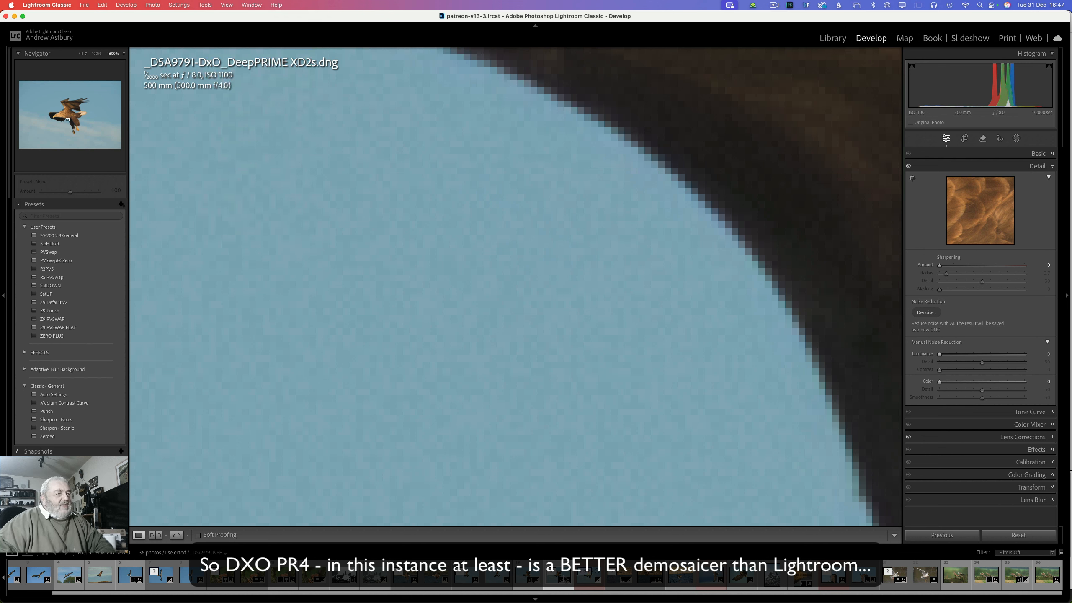
{"action": "left_click", "coordinate": [587, 579]}
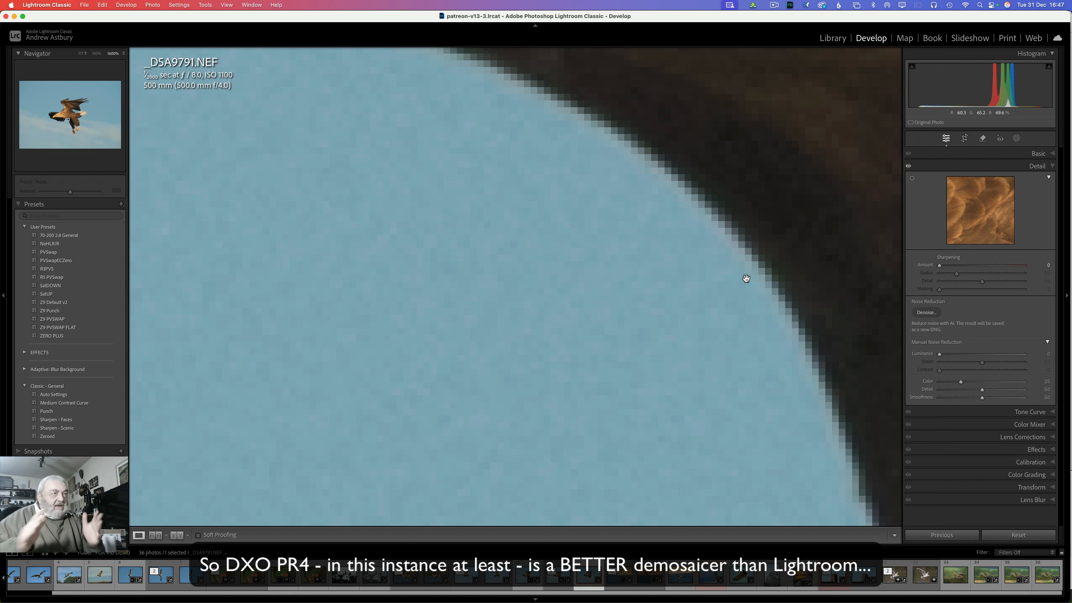
{"action": "left_click", "coordinate": [554, 581]}
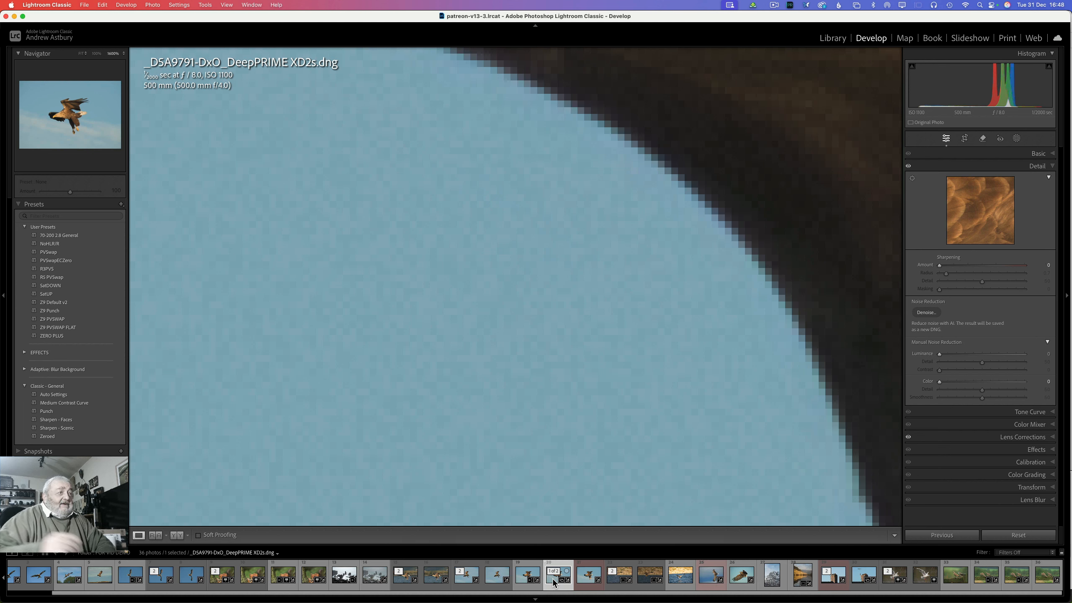
{"action": "left_click", "coordinate": [585, 583]}
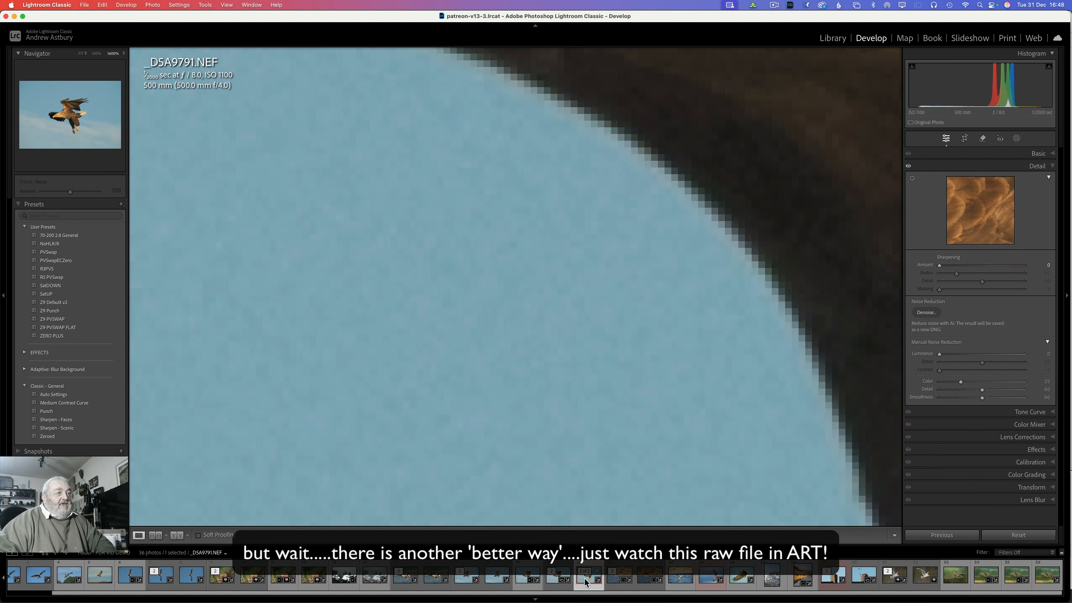
Switch to ART and inspect the head of the eagle in _D5A9791.NEF at 100%.
{"action": "mouse_move", "coordinate": [384, 601]}
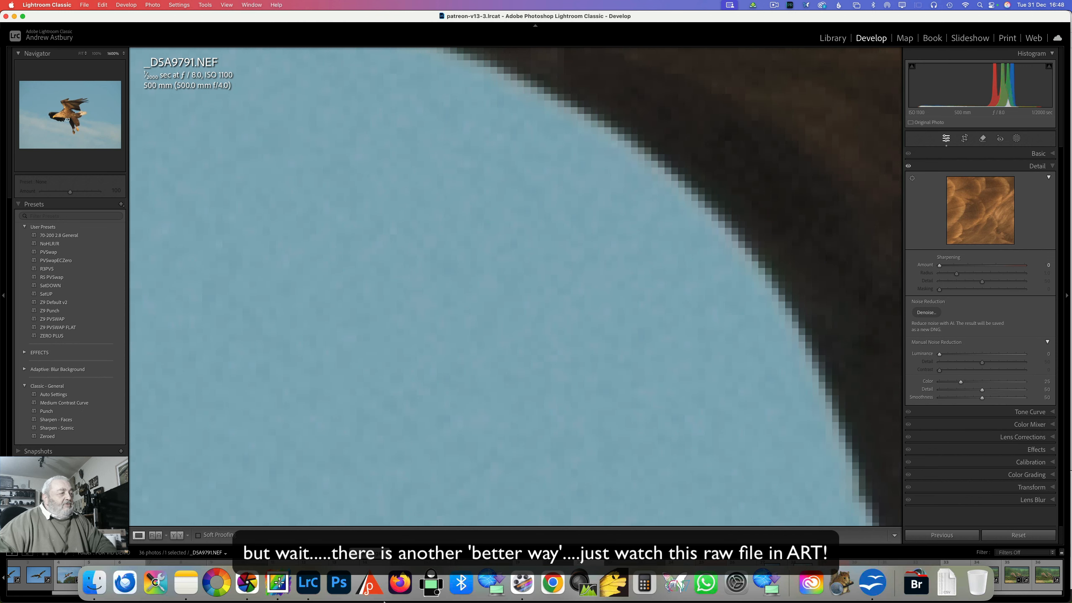
{"action": "left_click", "coordinate": [279, 585]}
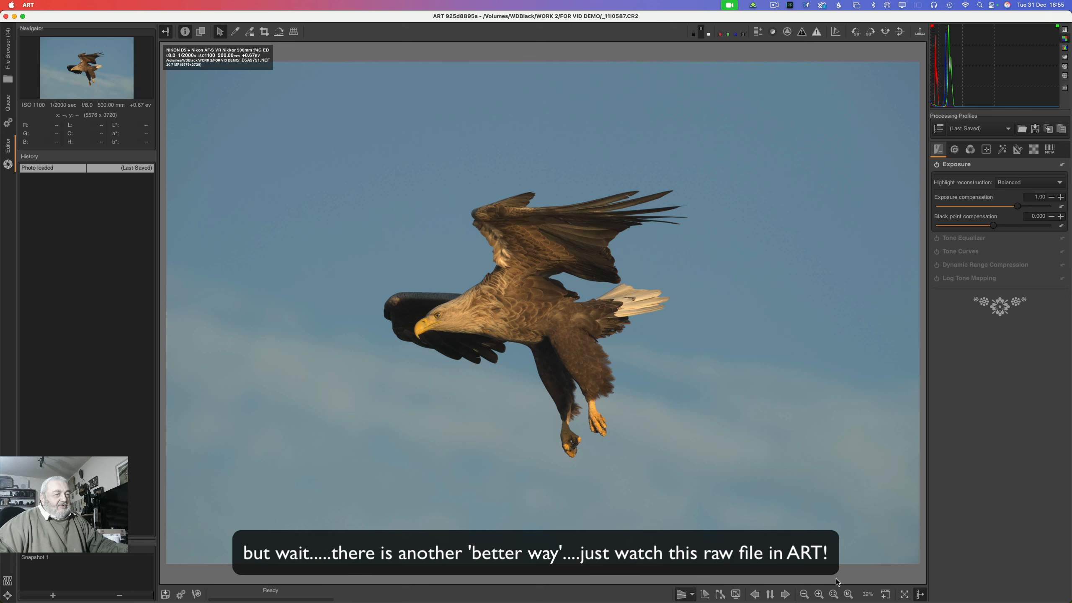
{"action": "left_click", "coordinate": [848, 593]}
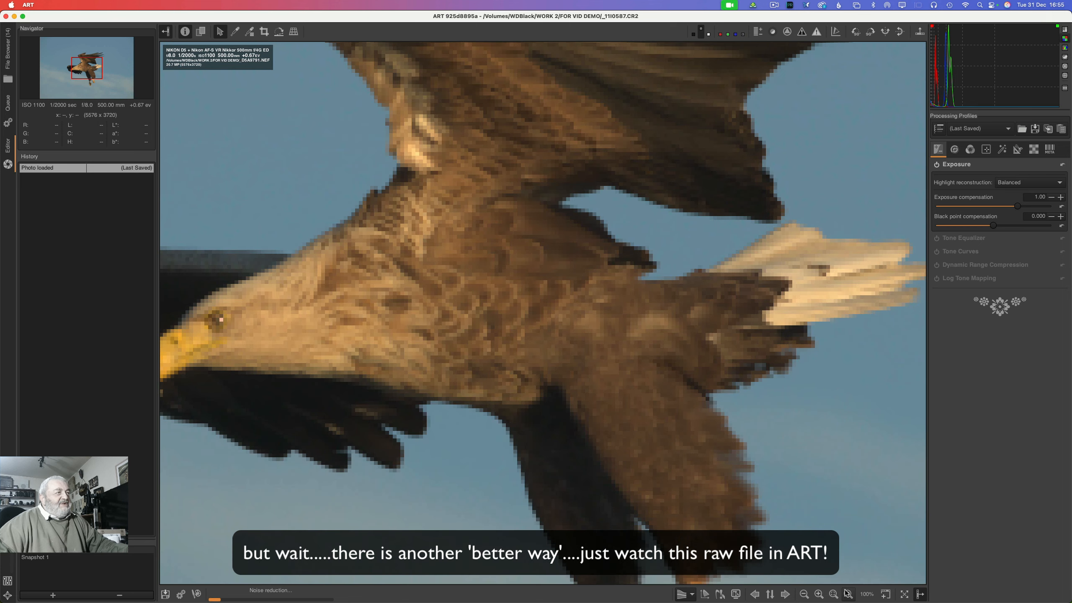
{"action": "left_click_drag", "start_coordinate": [333, 336], "coordinate": [360, 315]}
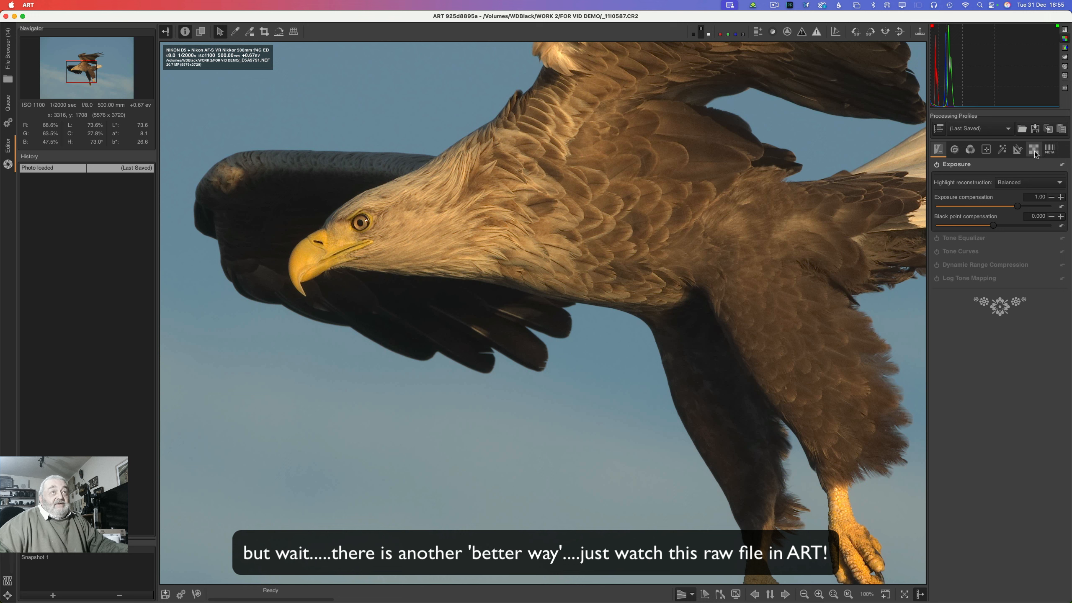
Display the Capture Sharpening settings together with the Noise Reduction settings for the eagle raw file.
{"action": "left_click", "coordinate": [955, 149]}
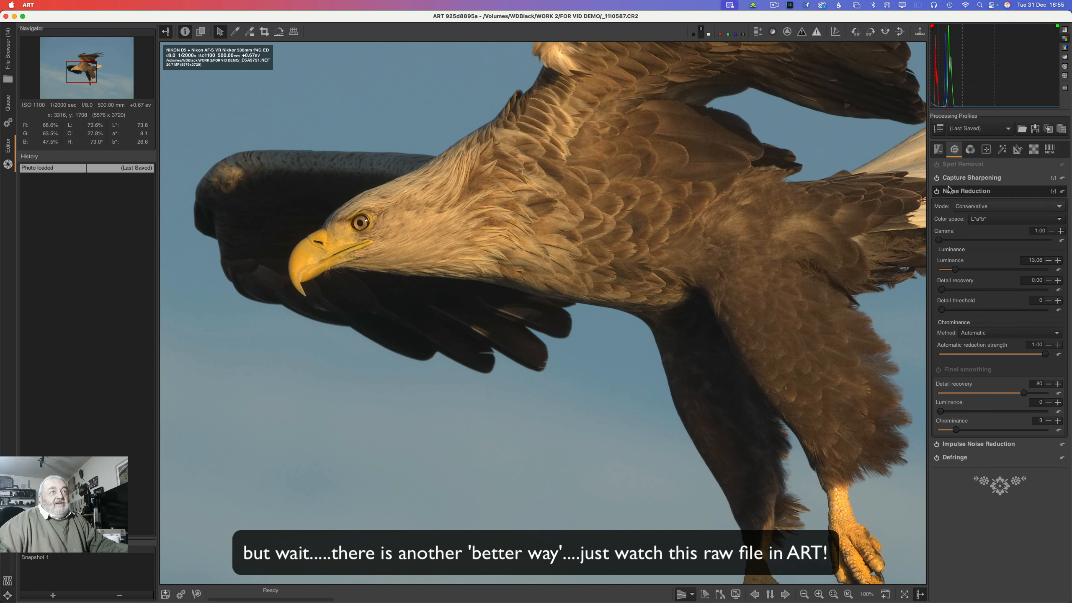
{"action": "left_click", "coordinate": [955, 178]}
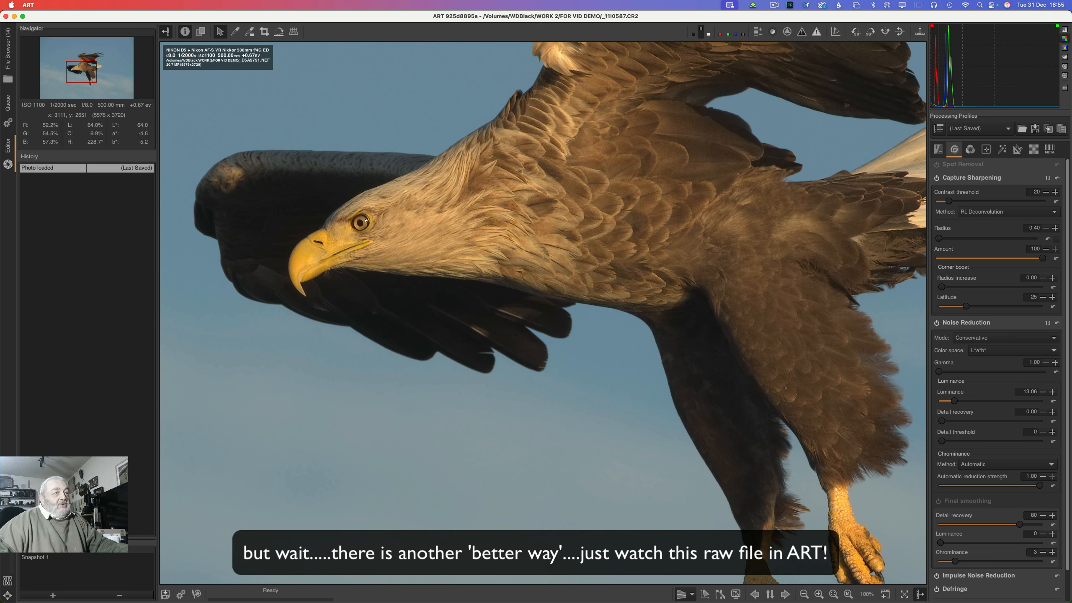
Examine the eagle's wing, neck and leg edges against the sky at 1600%, ending on the leg's curved edge.
{"action": "left_click", "coordinate": [819, 594]}
{"action": "left_click", "coordinate": [819, 594]}
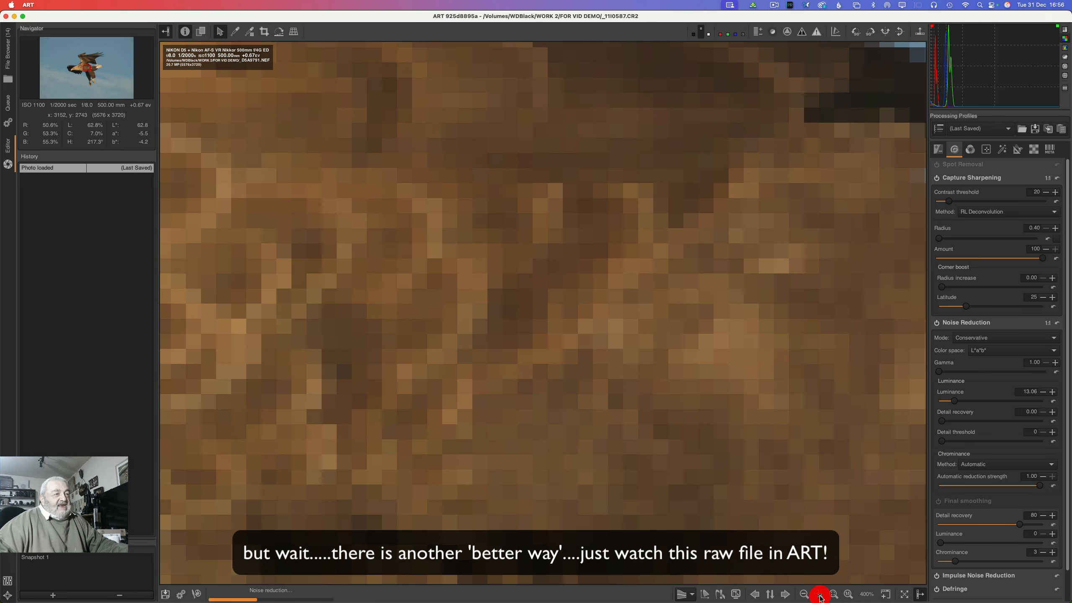
{"action": "left_click", "coordinate": [818, 594]}
{"action": "left_click", "coordinate": [818, 594]}
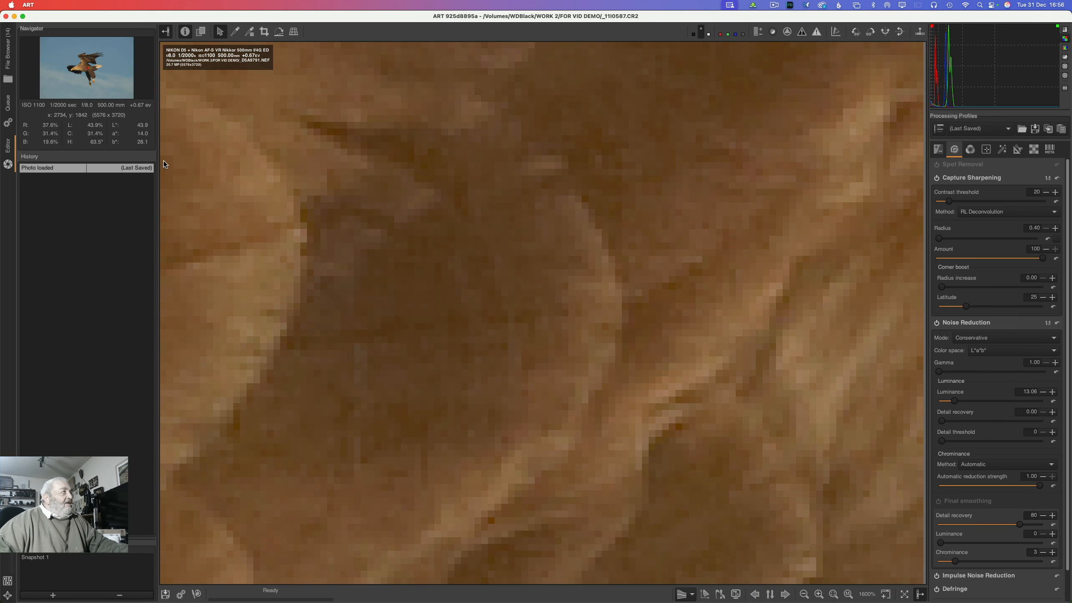
{"action": "left_click_drag", "start_coordinate": [89, 69], "coordinate": [85, 73]}
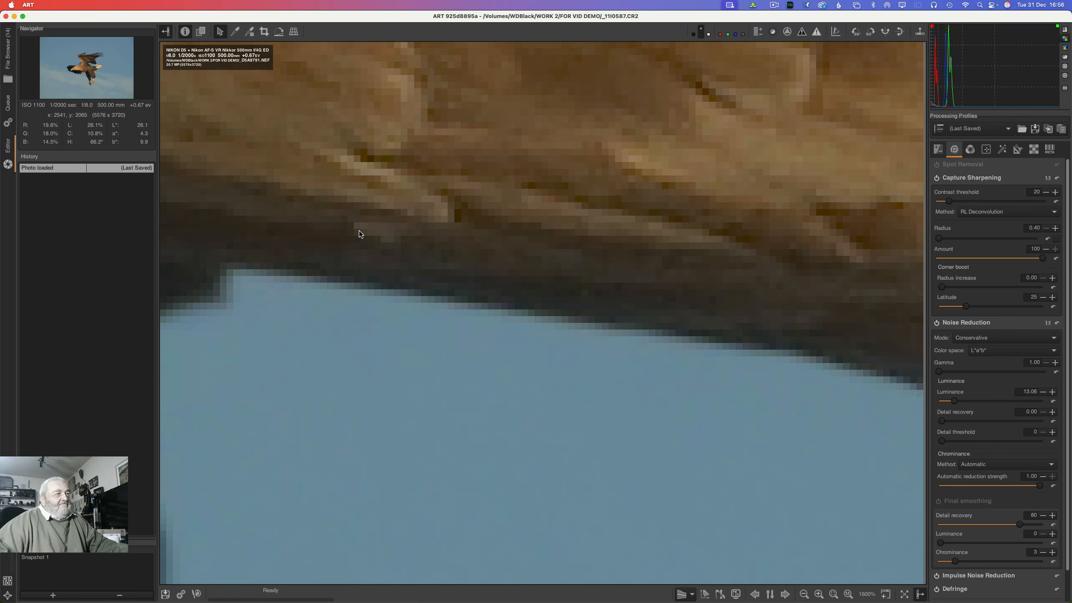
{"action": "mouse_move", "coordinate": [677, 307]}
{"action": "left_mouse_down"}
{"action": "mouse_move", "coordinate": [558, 266]}
{"action": "mouse_move", "coordinate": [701, 273]}
{"action": "mouse_move", "coordinate": [725, 312]}
{"action": "left_mouse_up"}
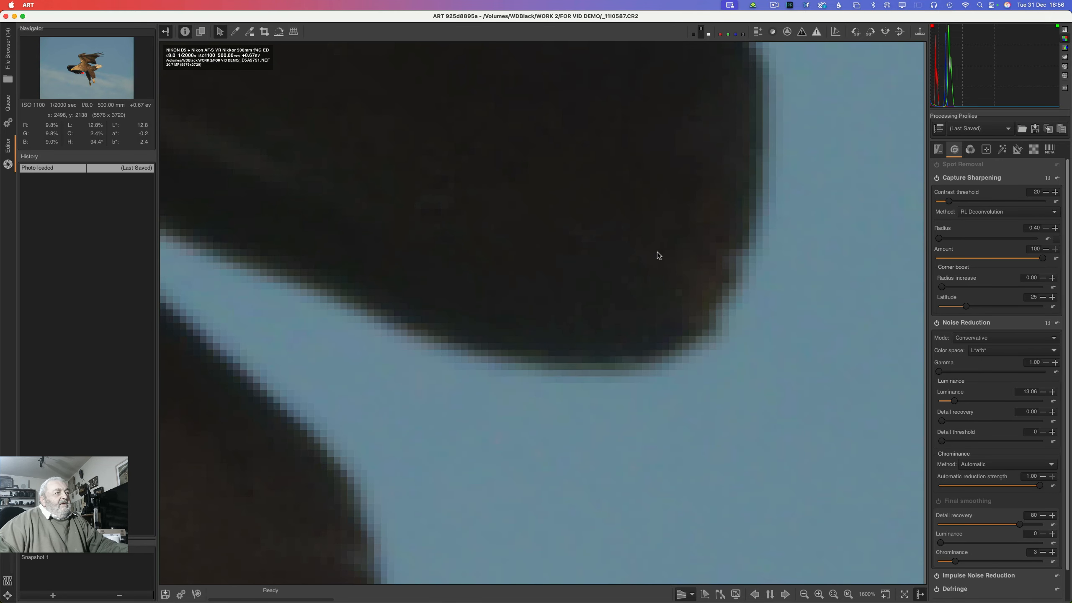
{"action": "left_click", "coordinate": [83, 70]}
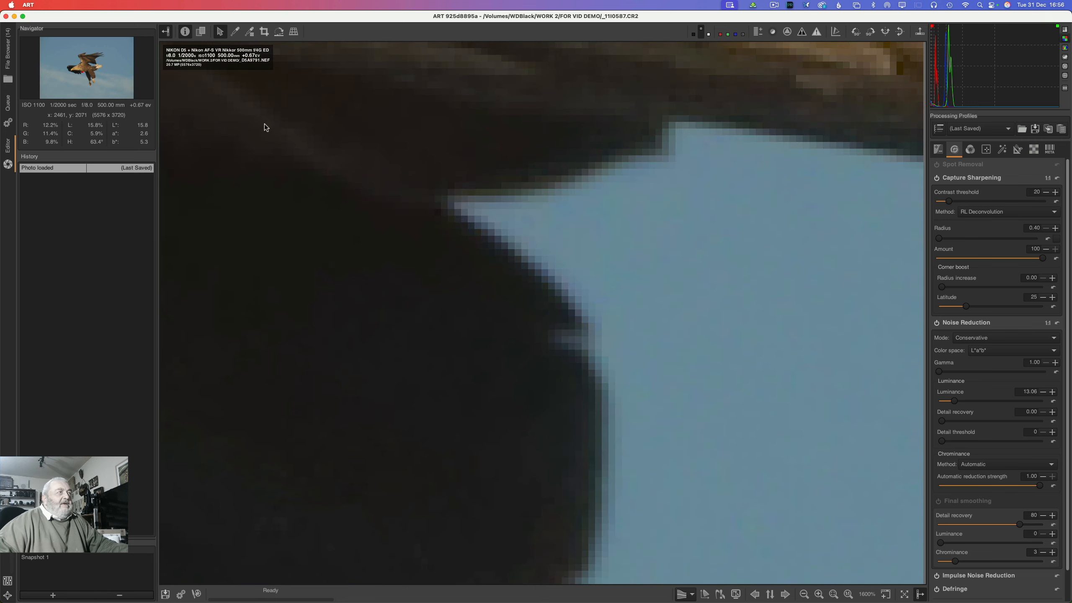
{"action": "left_click_drag", "start_coordinate": [407, 229], "coordinate": [399, 230]}
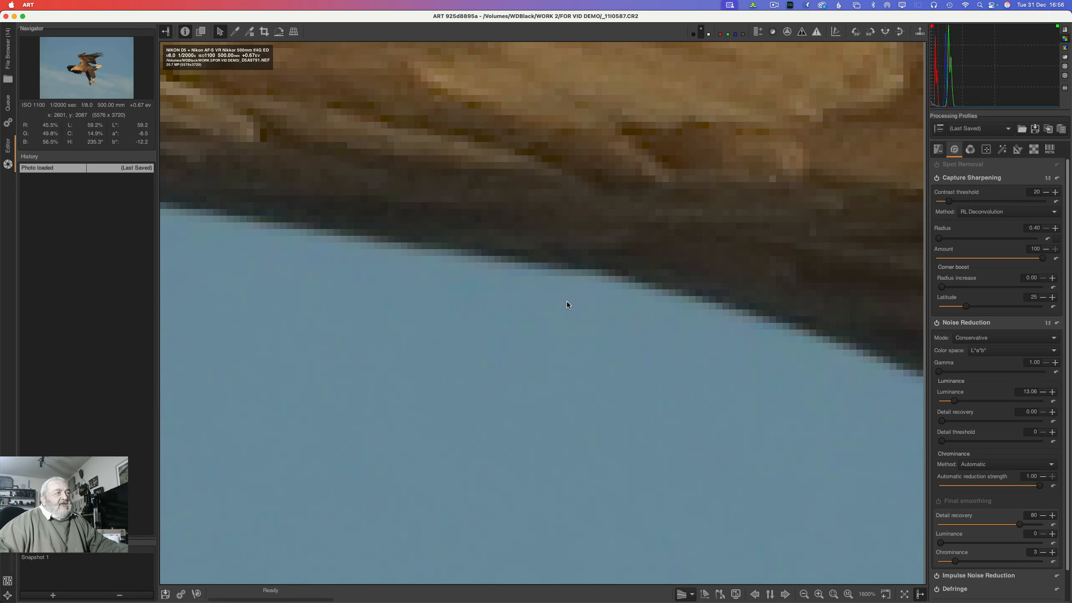
{"action": "left_click_drag", "start_coordinate": [570, 291], "coordinate": [565, 291]}
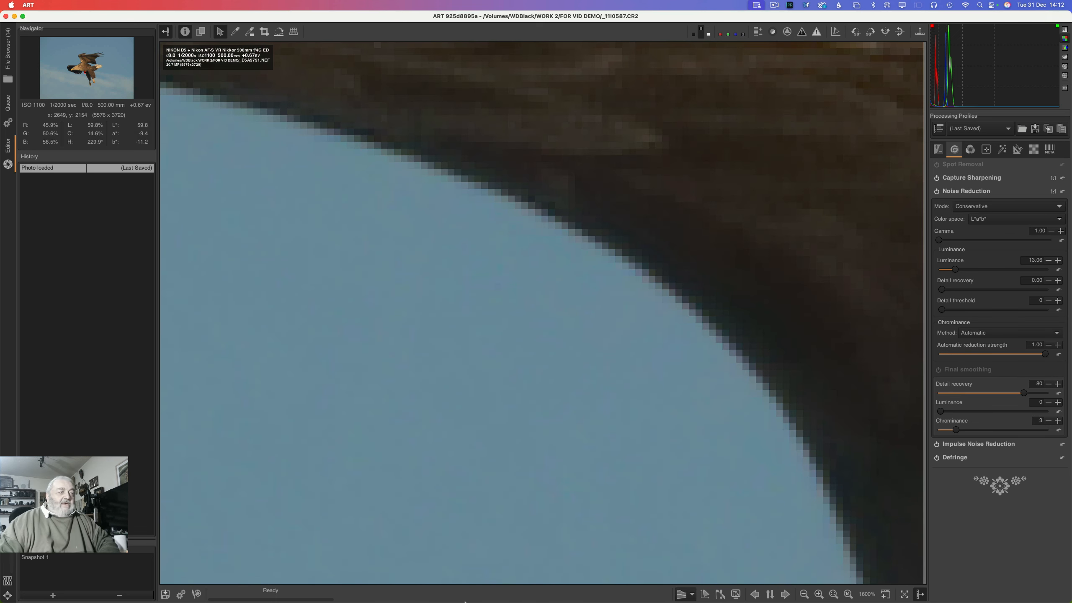
Switch to Lightroom Classic, view the same curved leg edge in _D5A9791.NEF, and return to the whole photo.
{"action": "mouse_move", "coordinate": [465, 602]}
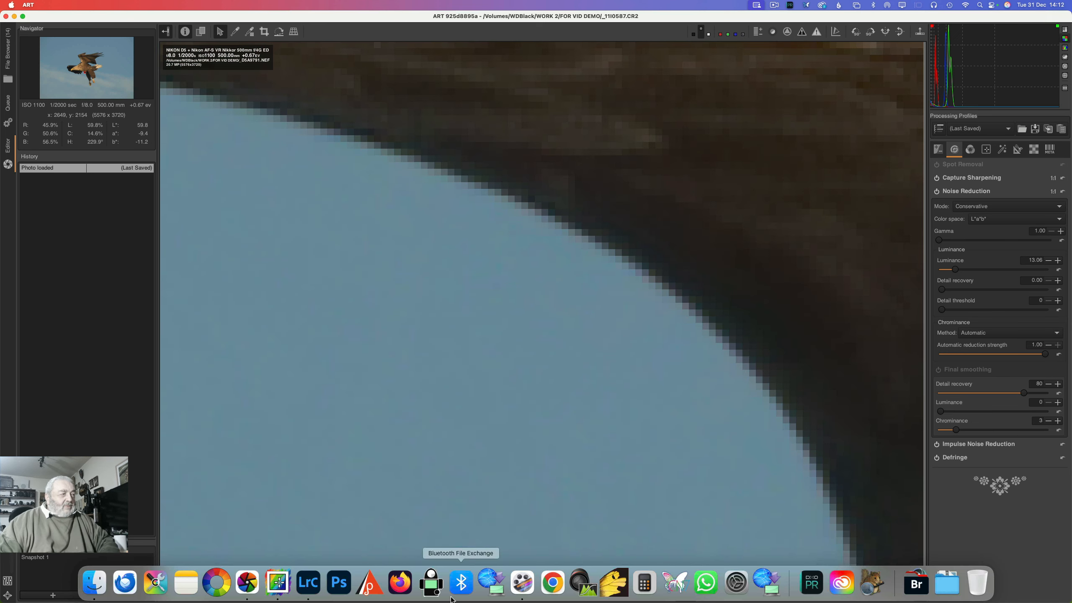
{"action": "left_click", "coordinate": [308, 584]}
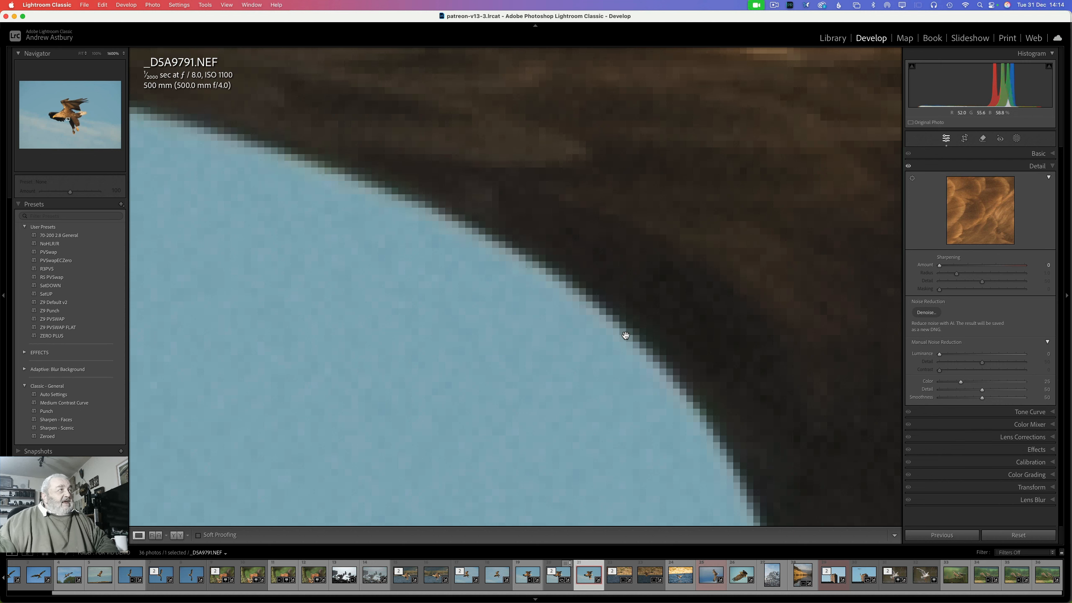
{"action": "left_click", "coordinate": [489, 255]}
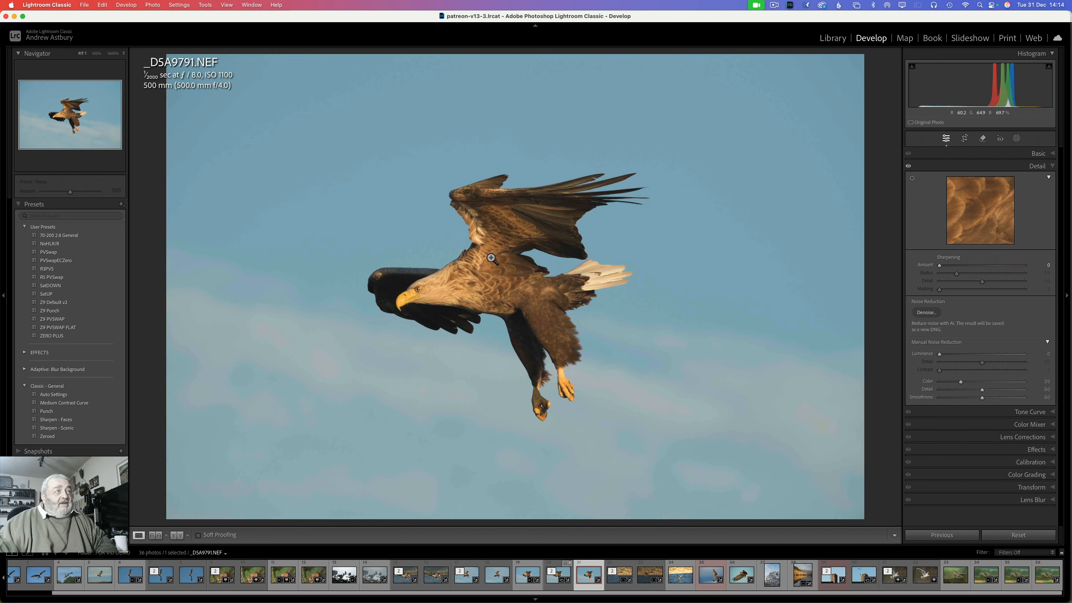